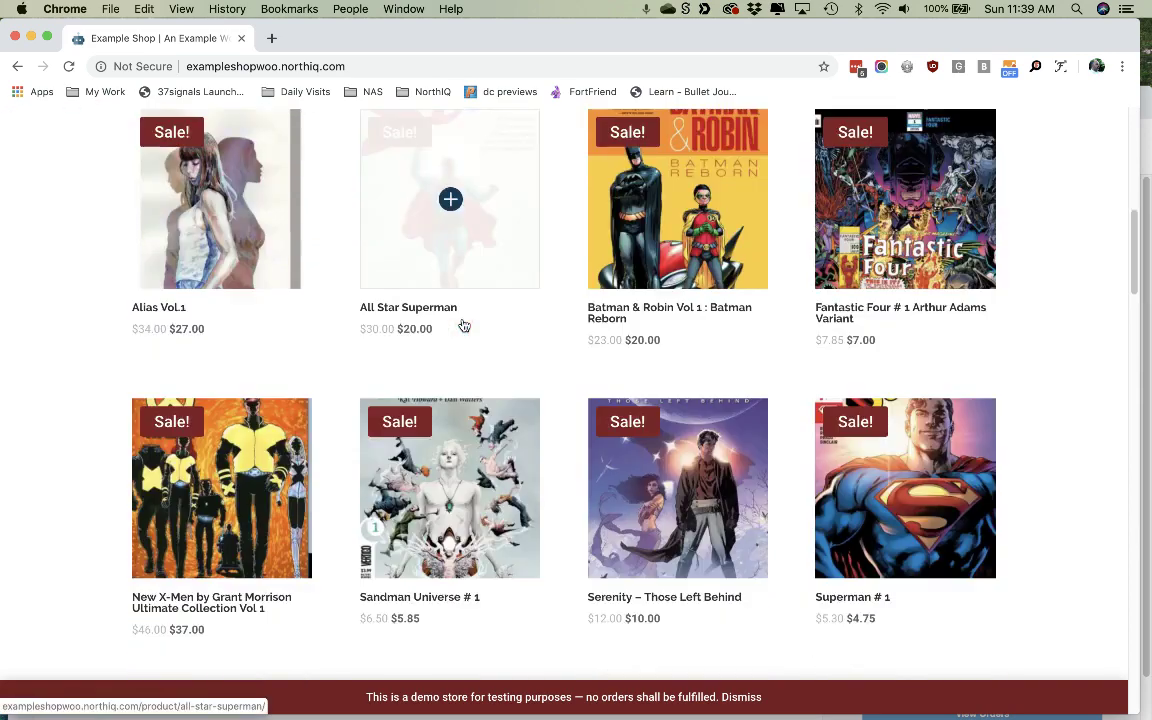
- Open the shop's Subscriptions area and look over the My Subscriptions list
scroll(463, 324, up, 10)
scroll(463, 323, down, 1)
scroll(463, 324, up, 1)
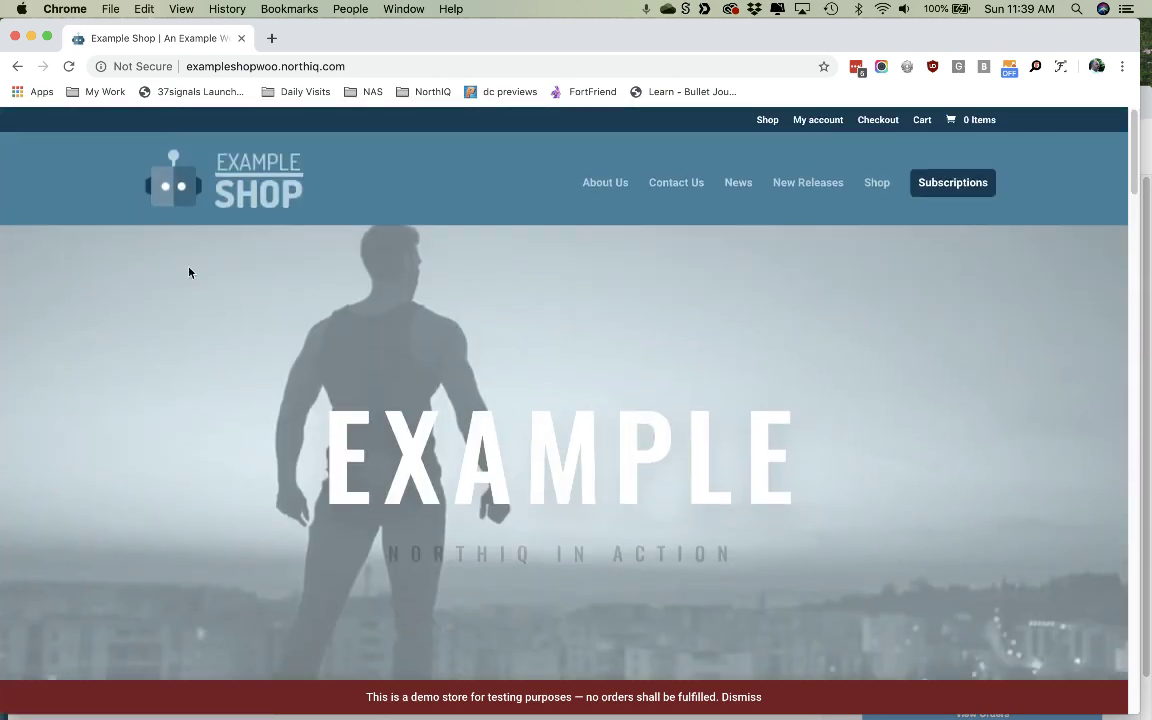
click(957, 189)
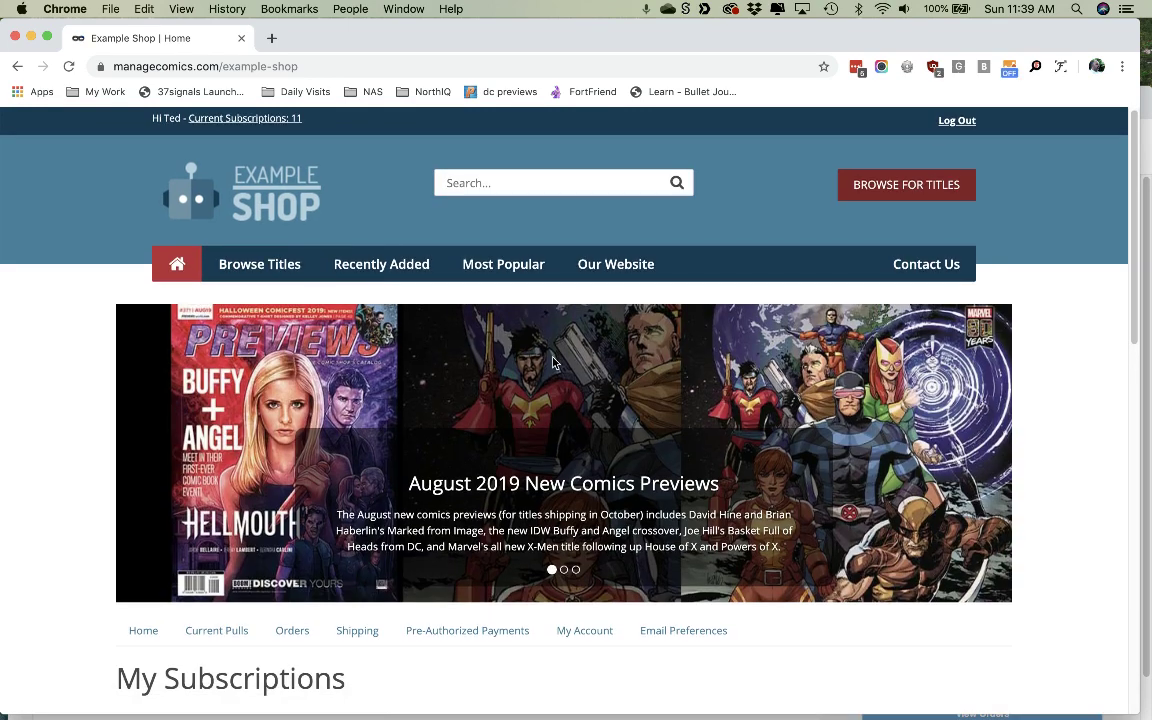
scroll(553, 362, up, 1)
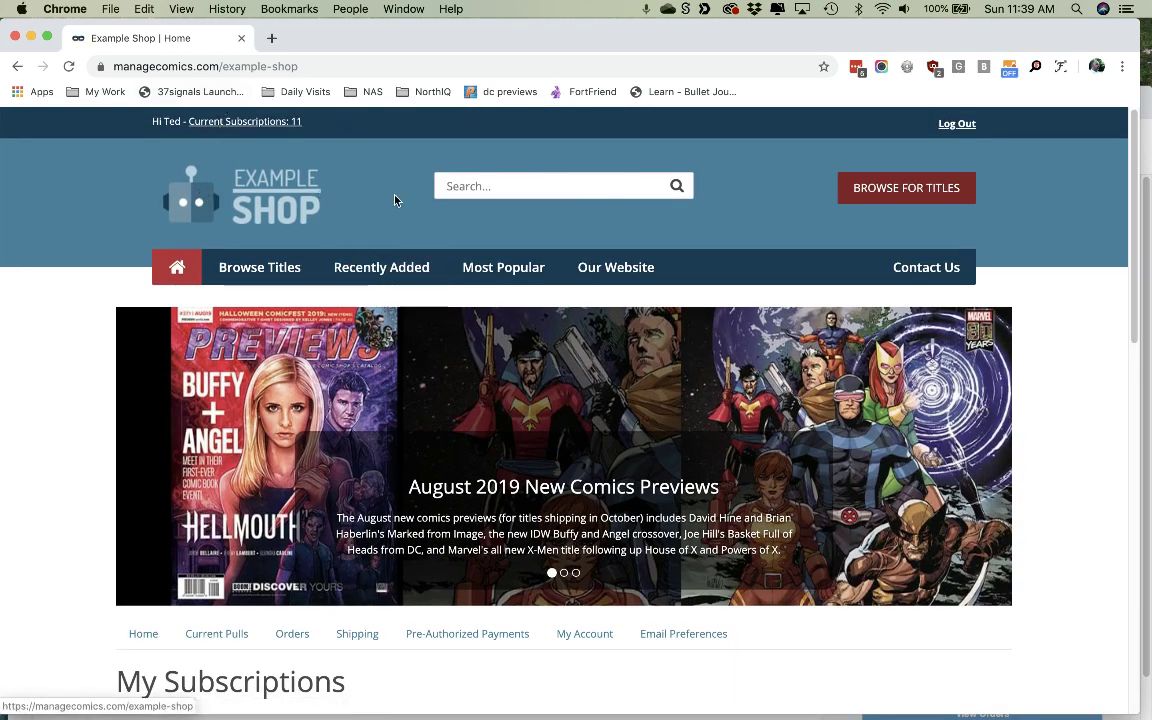
scroll(506, 470, down, 10)
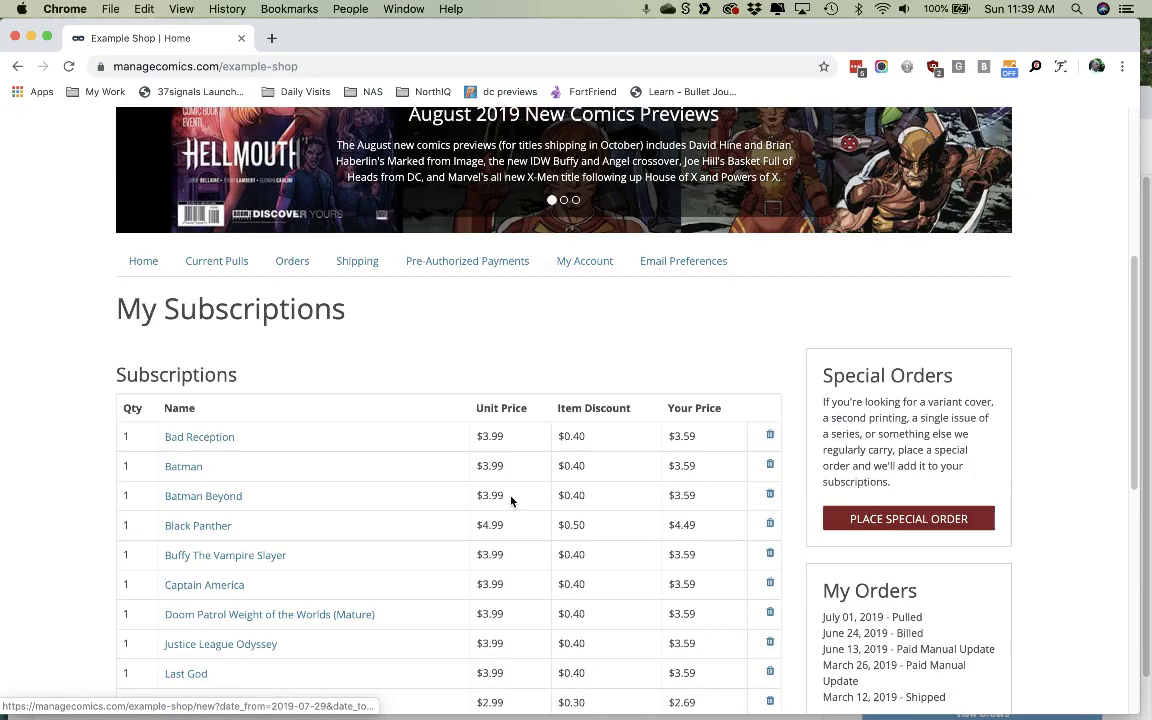
scroll(365, 386, up, 10)
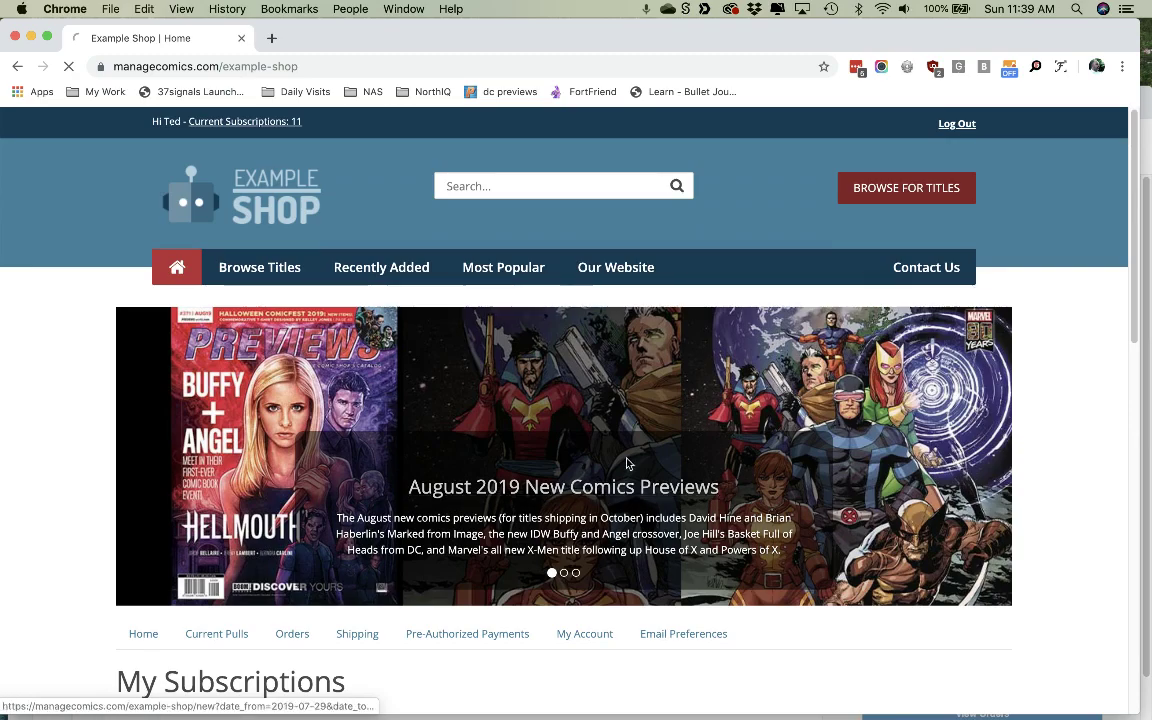
- Browse the recently added titles and subscribe to Grendel Devils Odyssey
click(557, 500)
scroll(557, 500, down, 13)
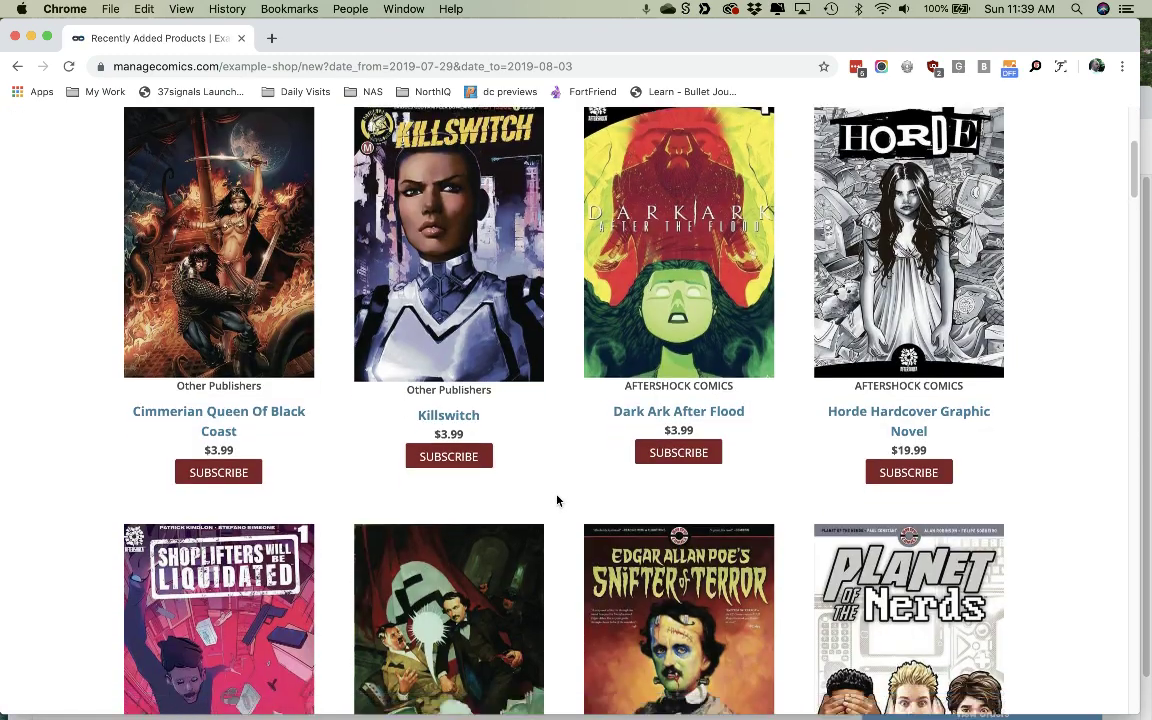
scroll(557, 500, down, 10)
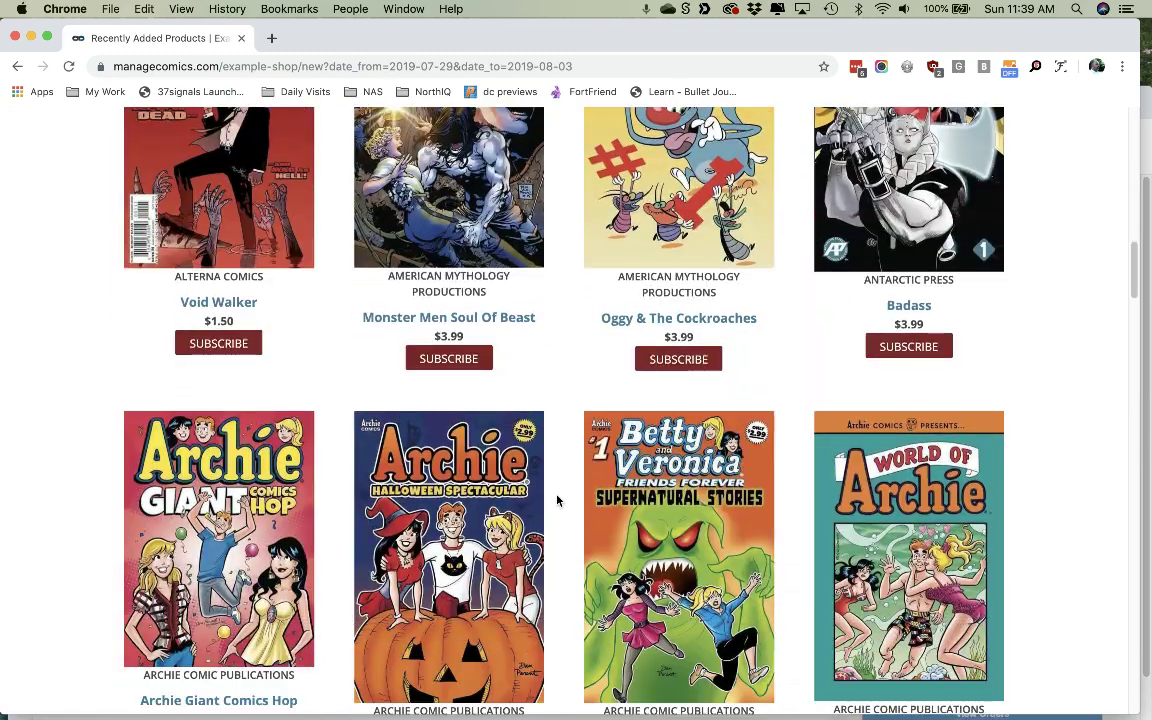
scroll(557, 500, down, 9)
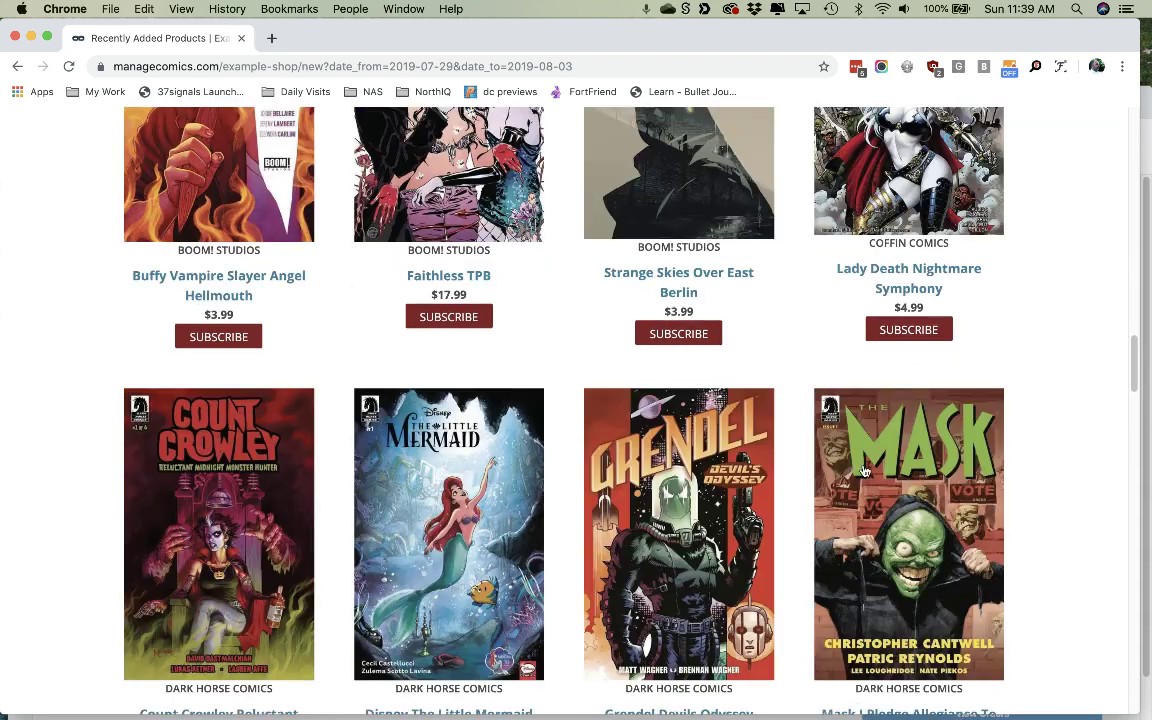
scroll(807, 470, down, 2)
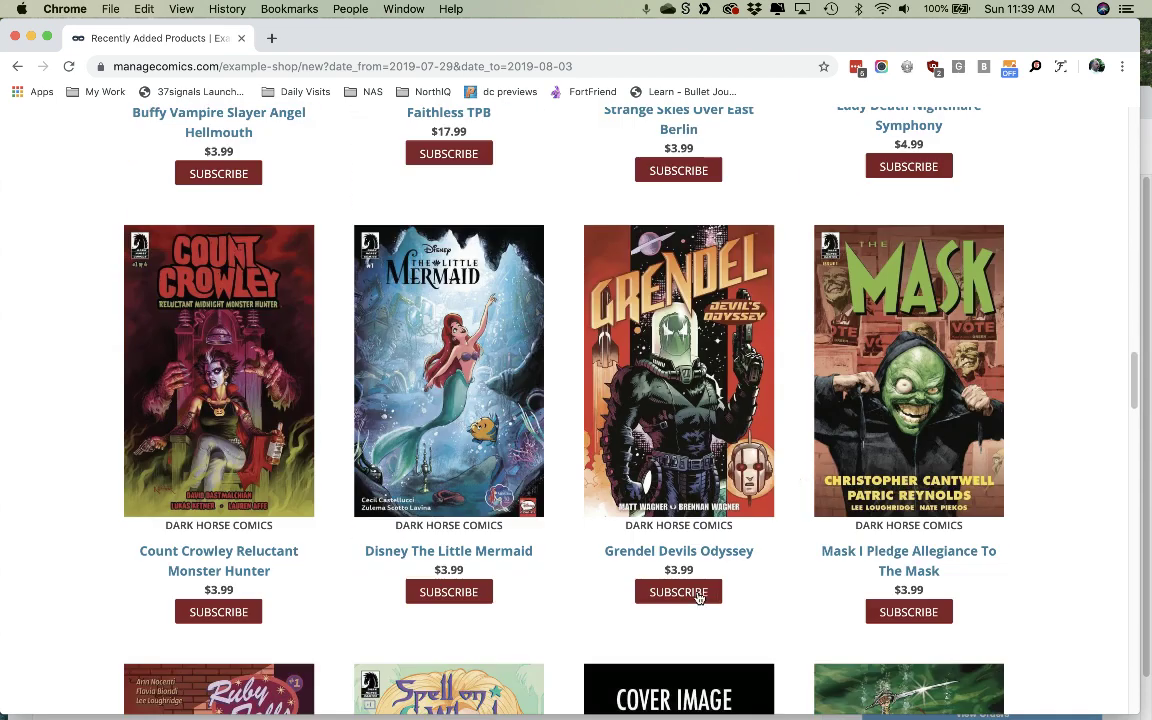
click(699, 595)
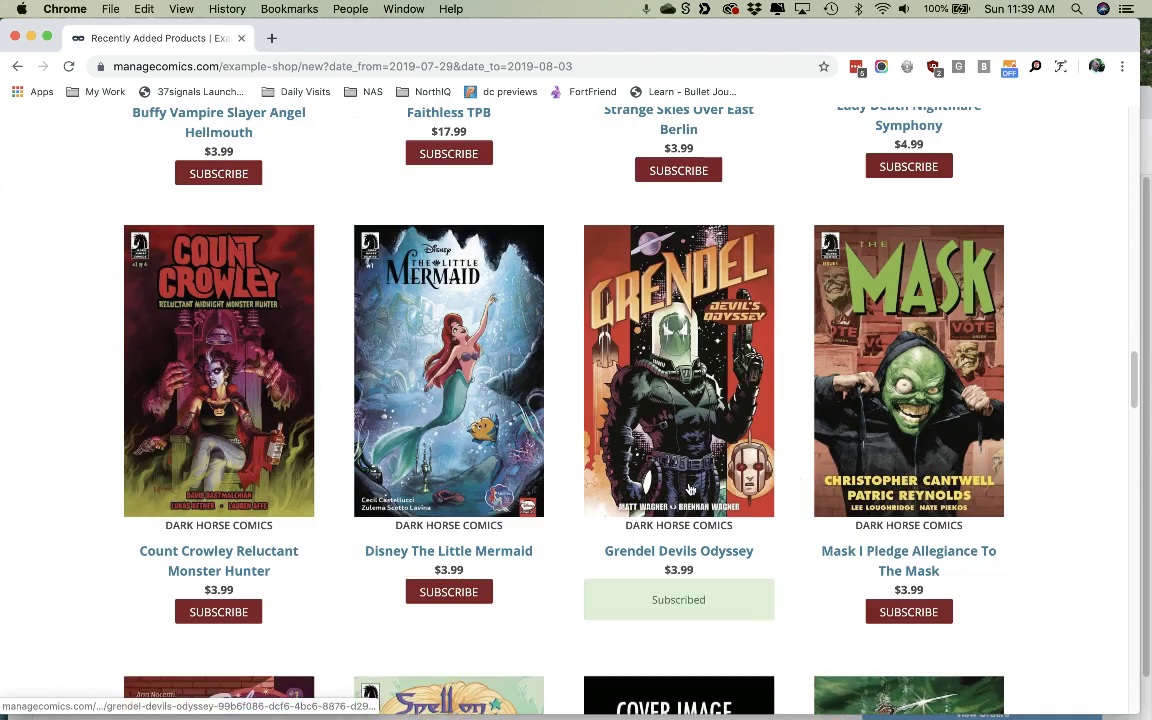
- Open the Batman The 1989 Movie Adaptation Deluxe Edition Hardcover product page and subscribe to one copy
scroll(711, 518, down, 15)
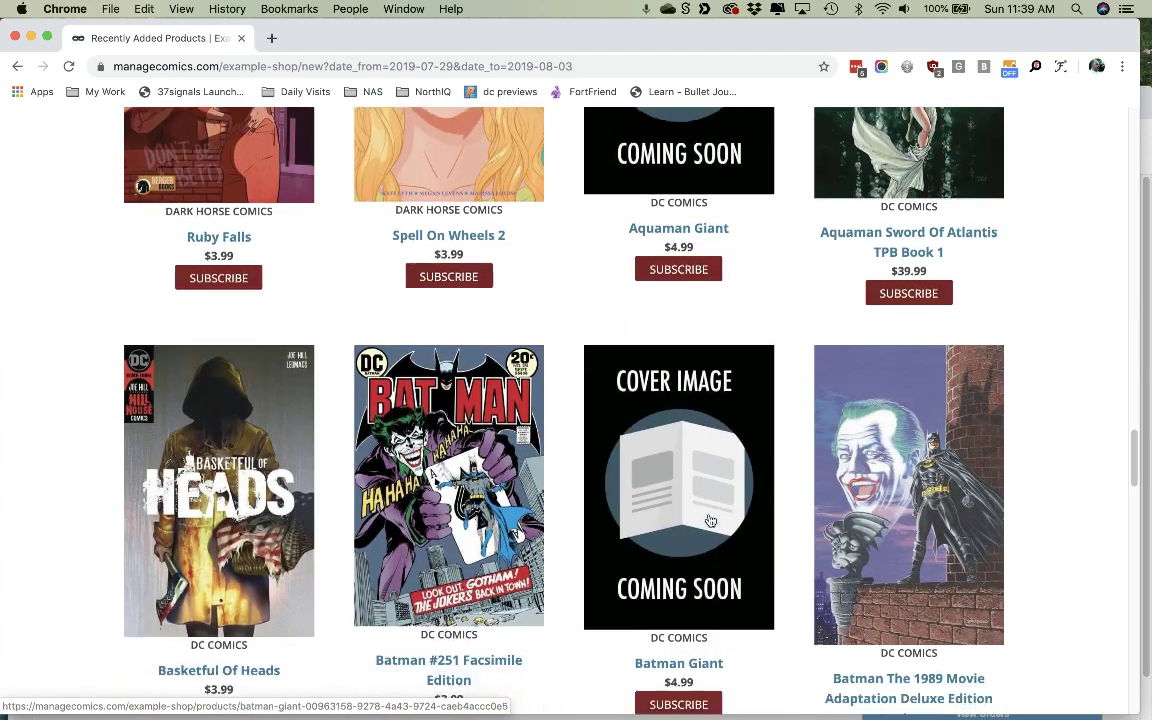
scroll(711, 518, up, 5)
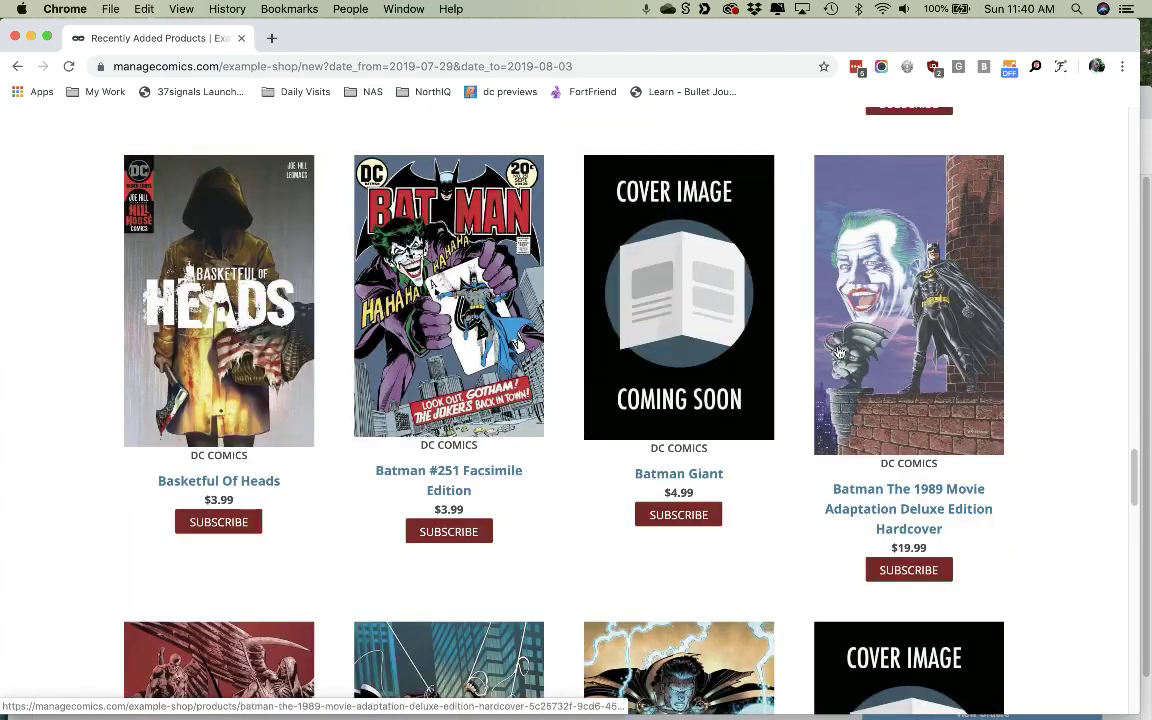
click(840, 452)
scroll(522, 522, down, 5)
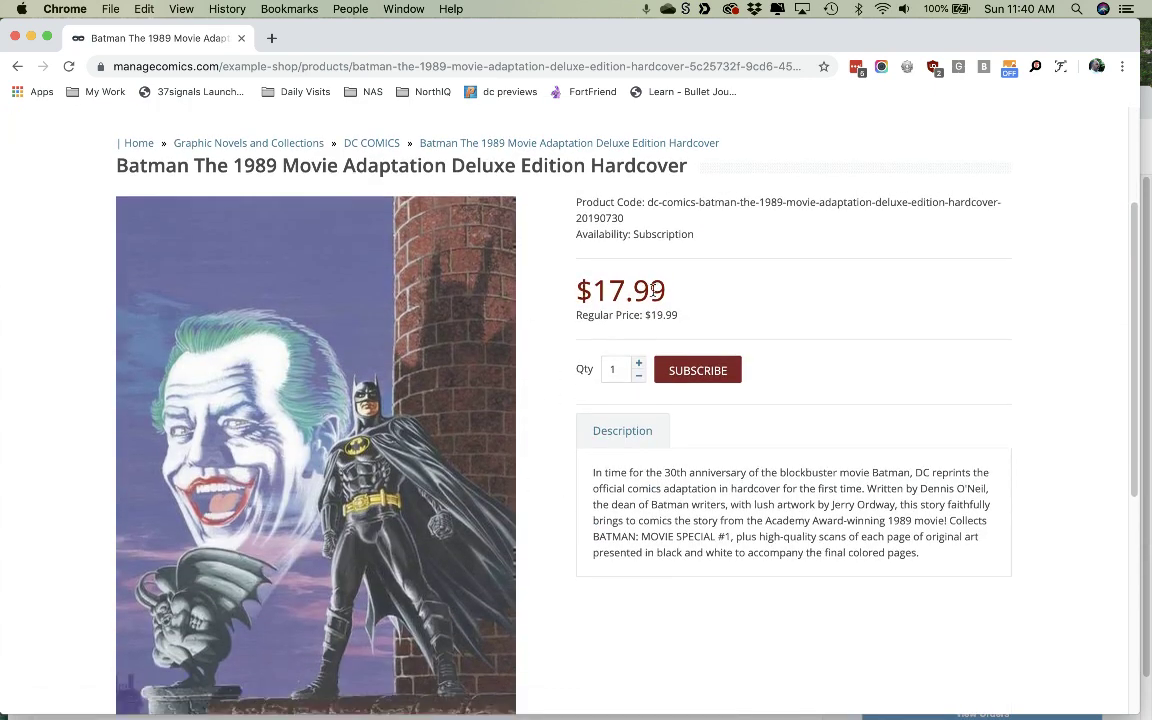
click(680, 373)
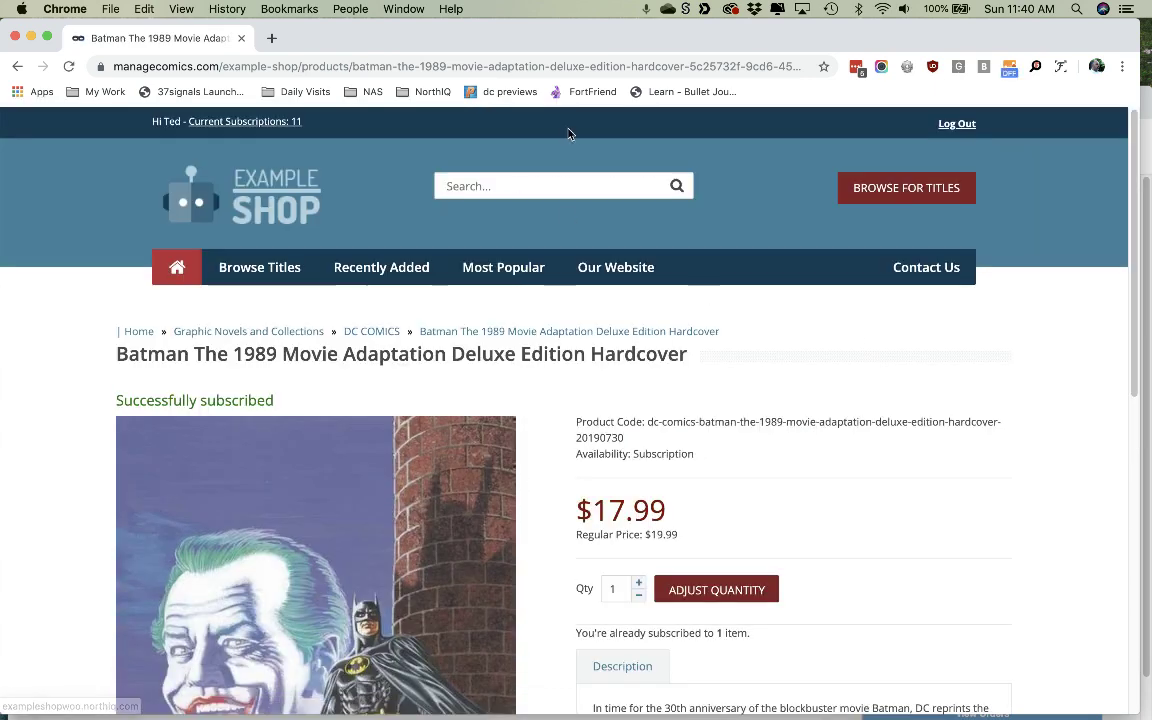
- Return to the subscriptions home page and examine the newly added titles and the special orders
click(177, 267)
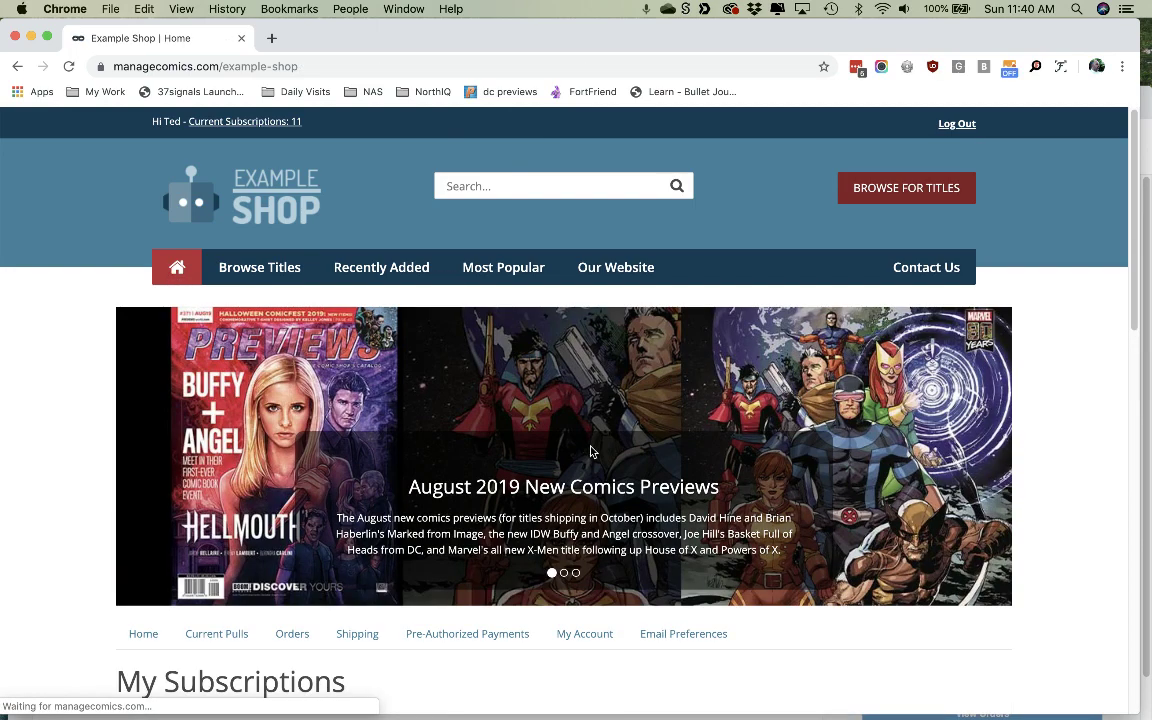
scroll(590, 452, down, 5)
scroll(590, 452, down, 5)
scroll(590, 452, up, 1)
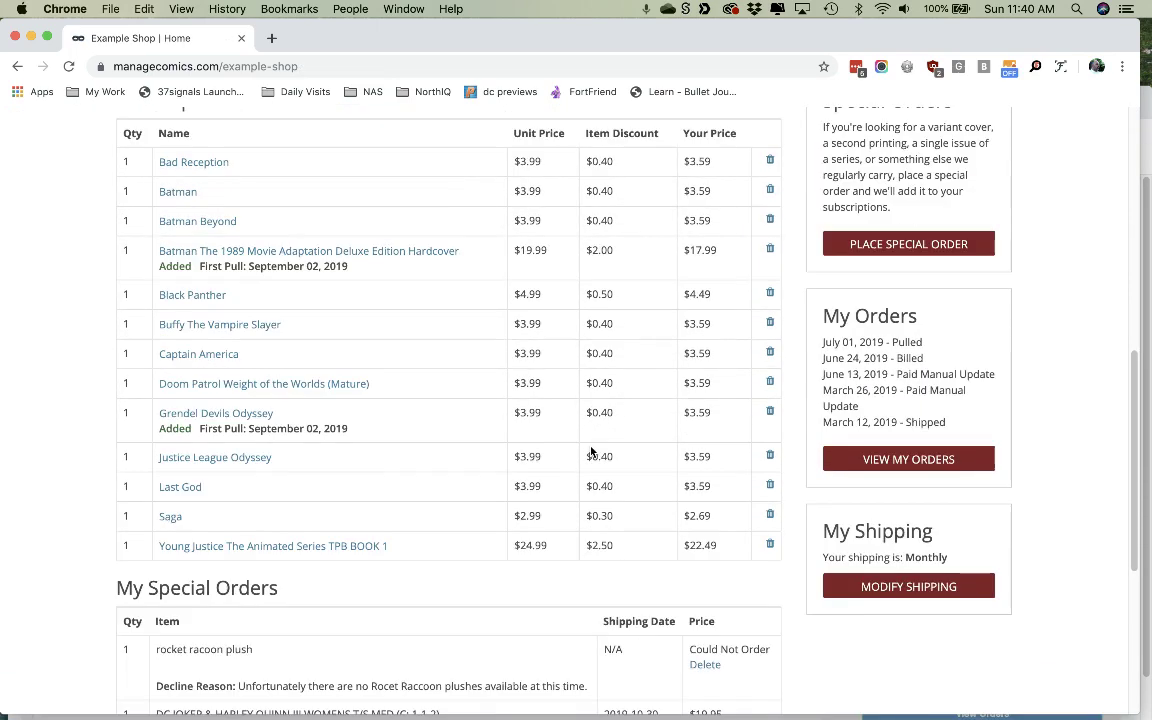
scroll(590, 452, up, 1)
scroll(370, 584, down, 2)
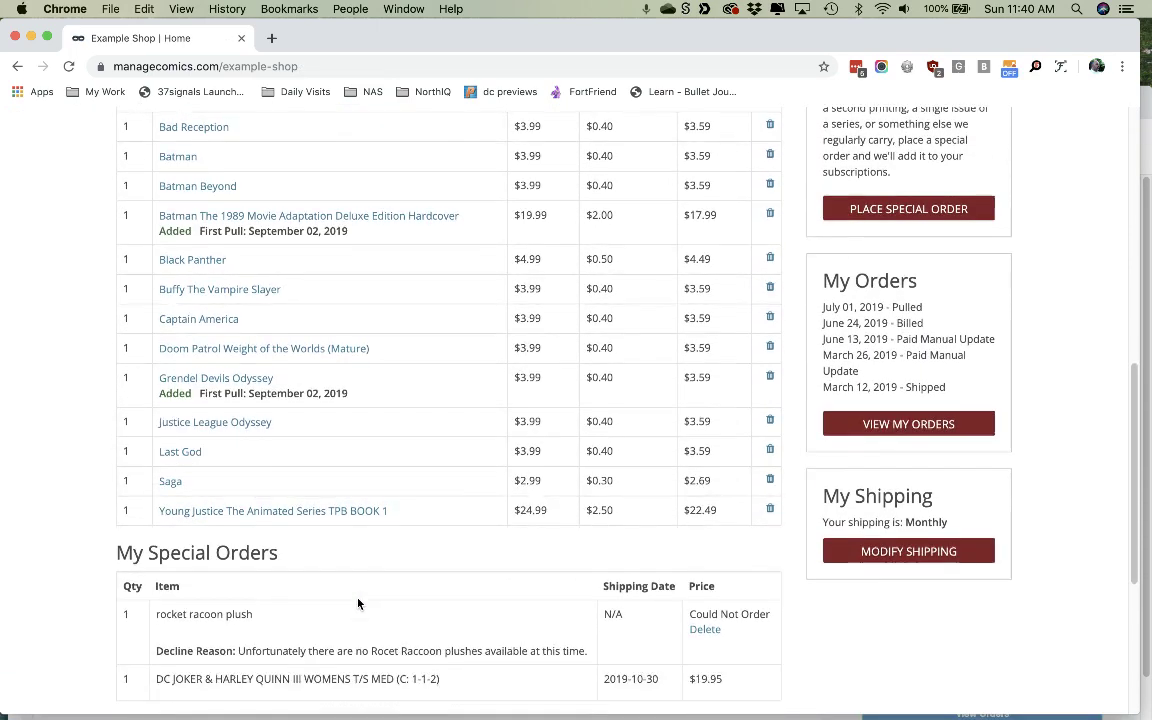
scroll(357, 604, up, 5)
scroll(495, 430, up, 8)
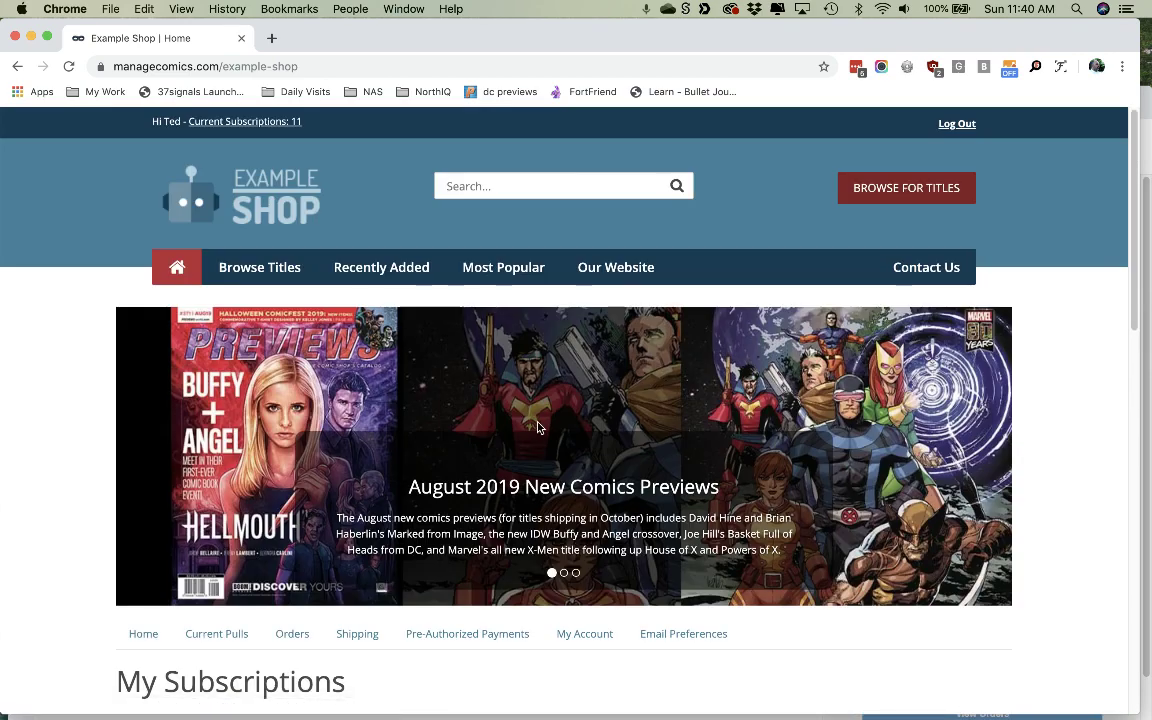
- Start a new special order and search the existing items for "harley quinn"
scroll(698, 463, down, 5)
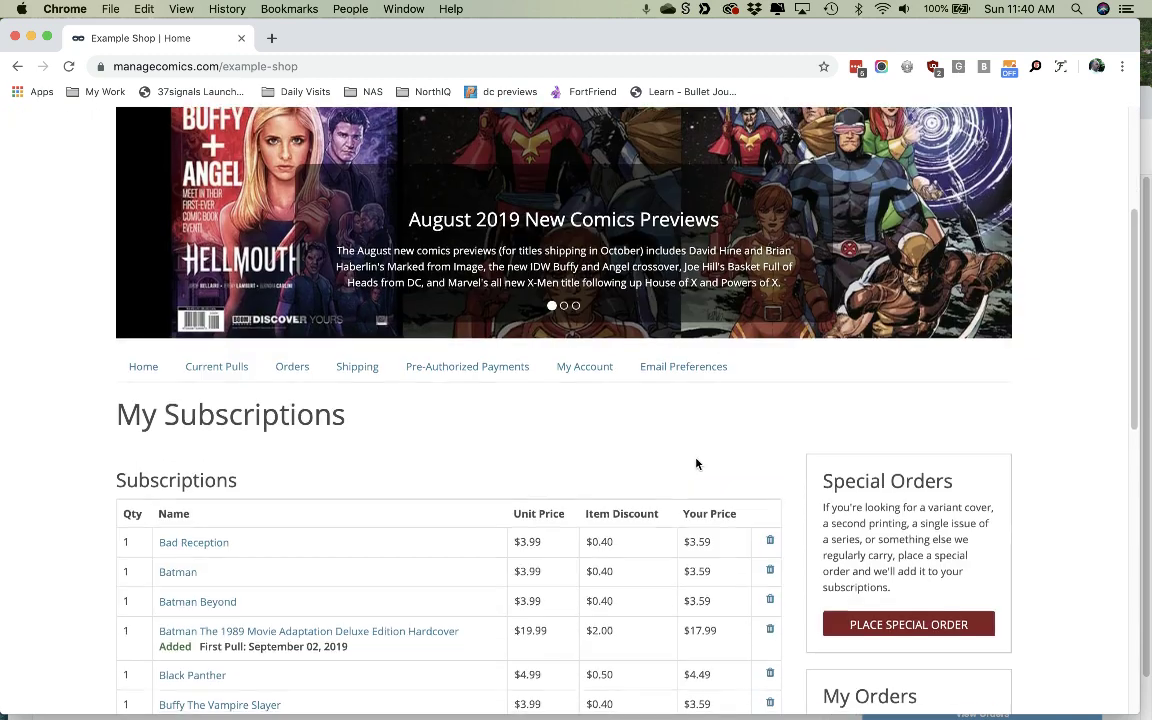
click(944, 624)
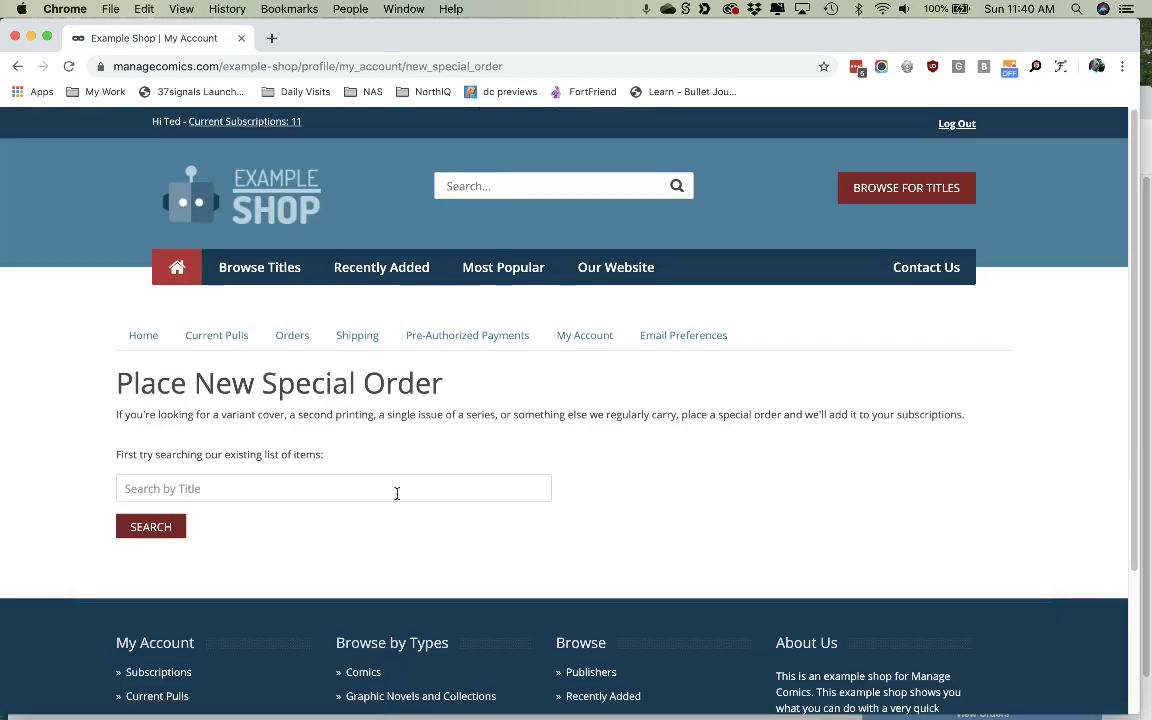
click(397, 490)
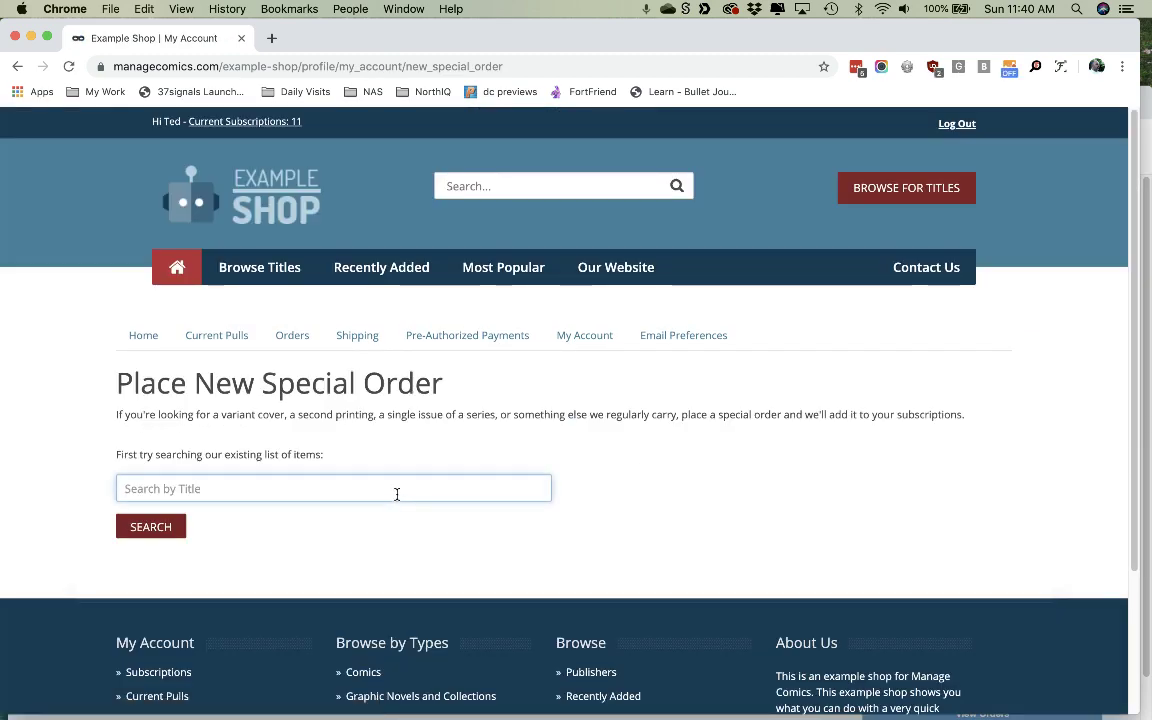
text(ha)
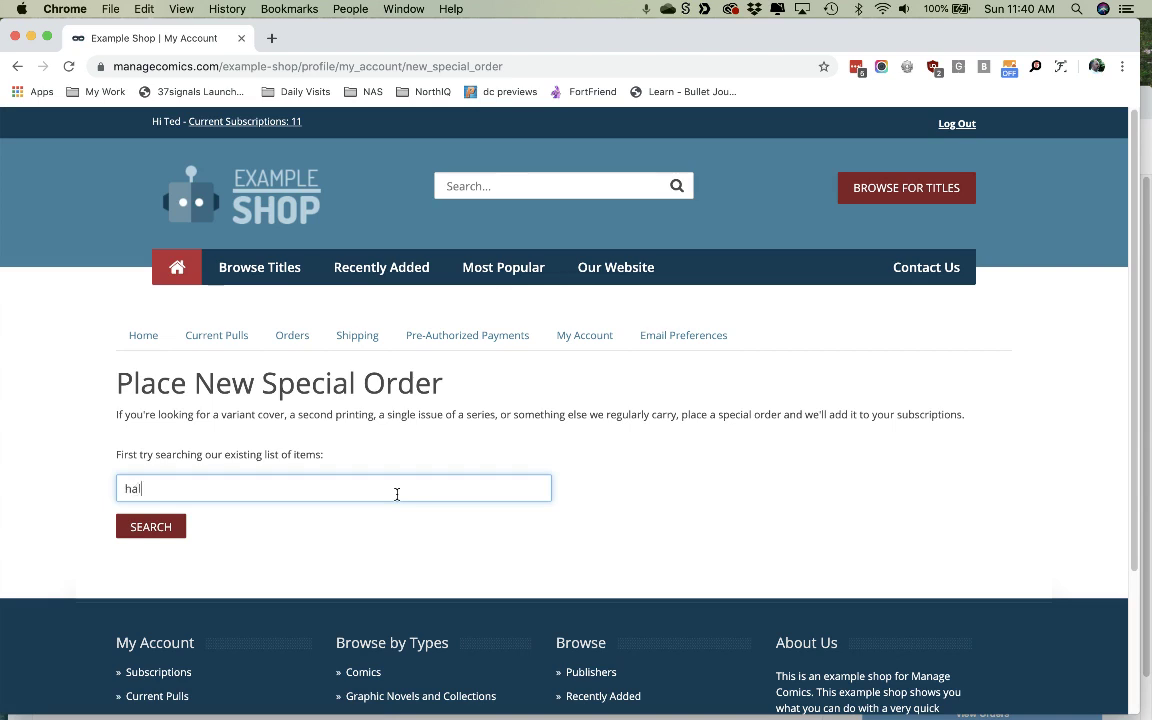
text(rley d)
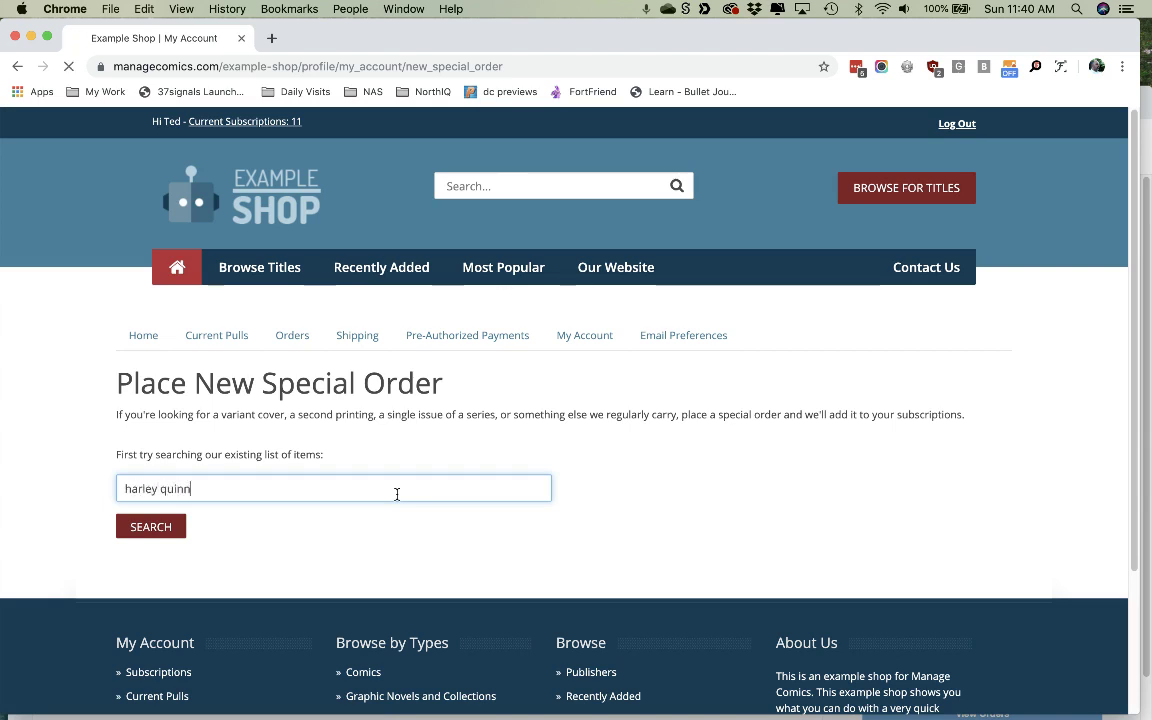
- Order the DC JOKER & HARLEY QUINN III T/S LG (C: 1-1-2) item from the search results
scroll(488, 485, down, 3)
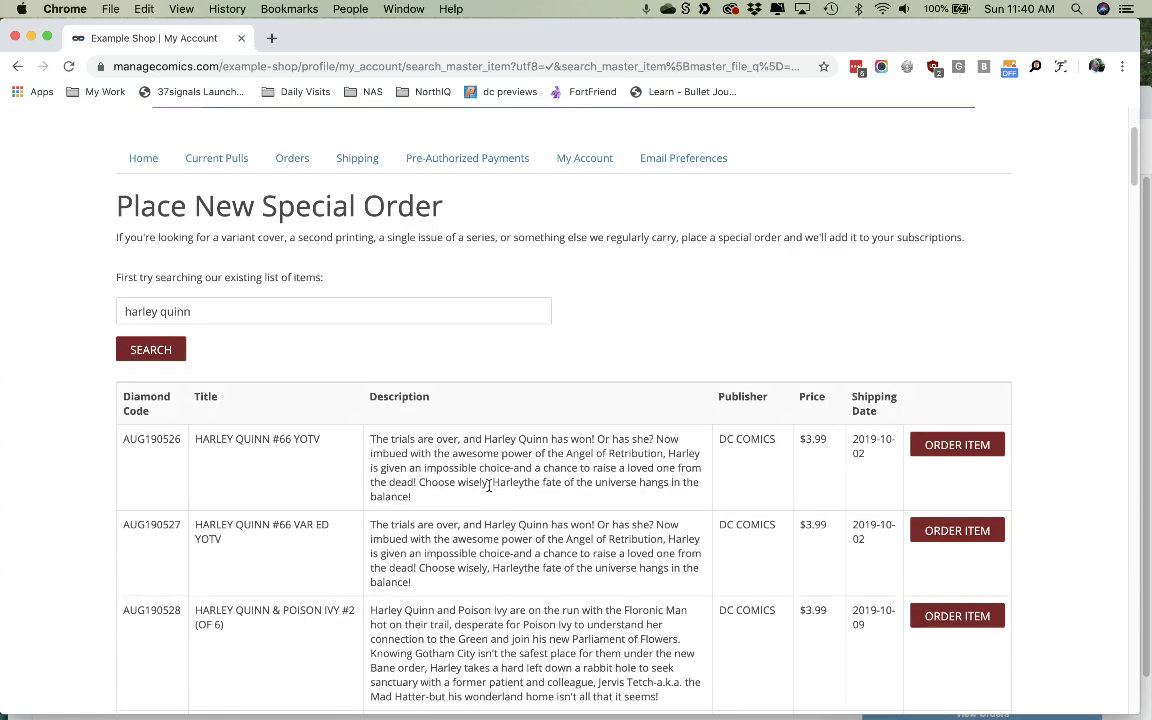
scroll(488, 485, down, 10)
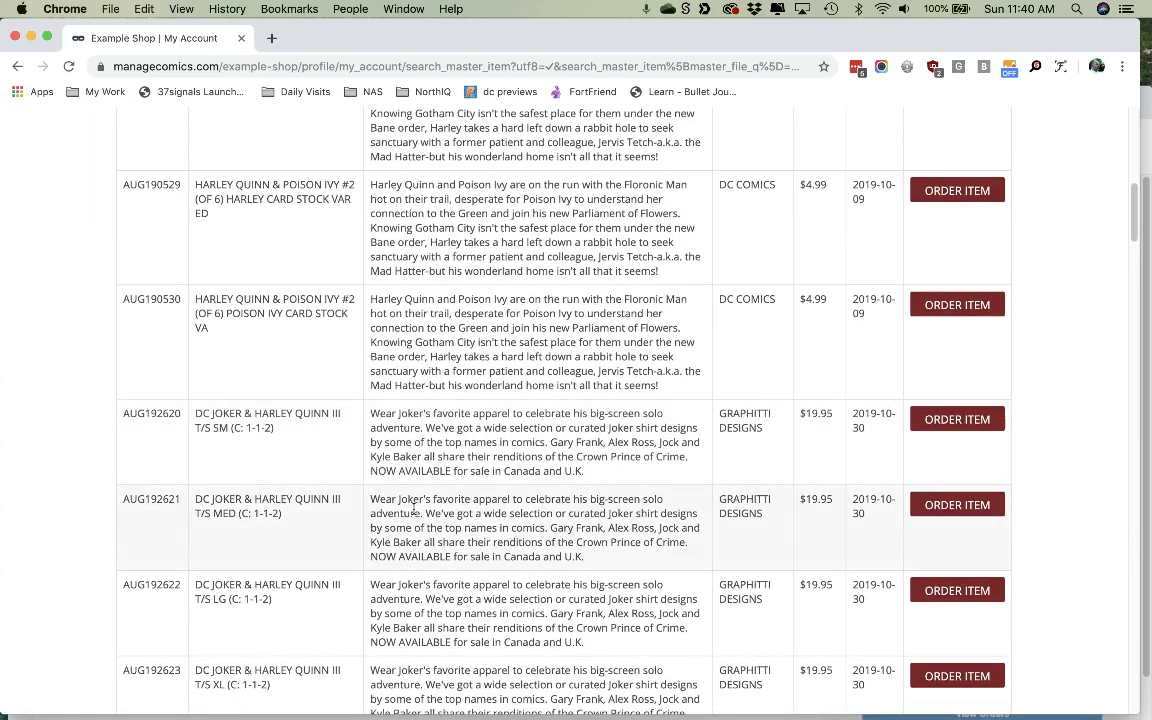
scroll(492, 474, down, 2)
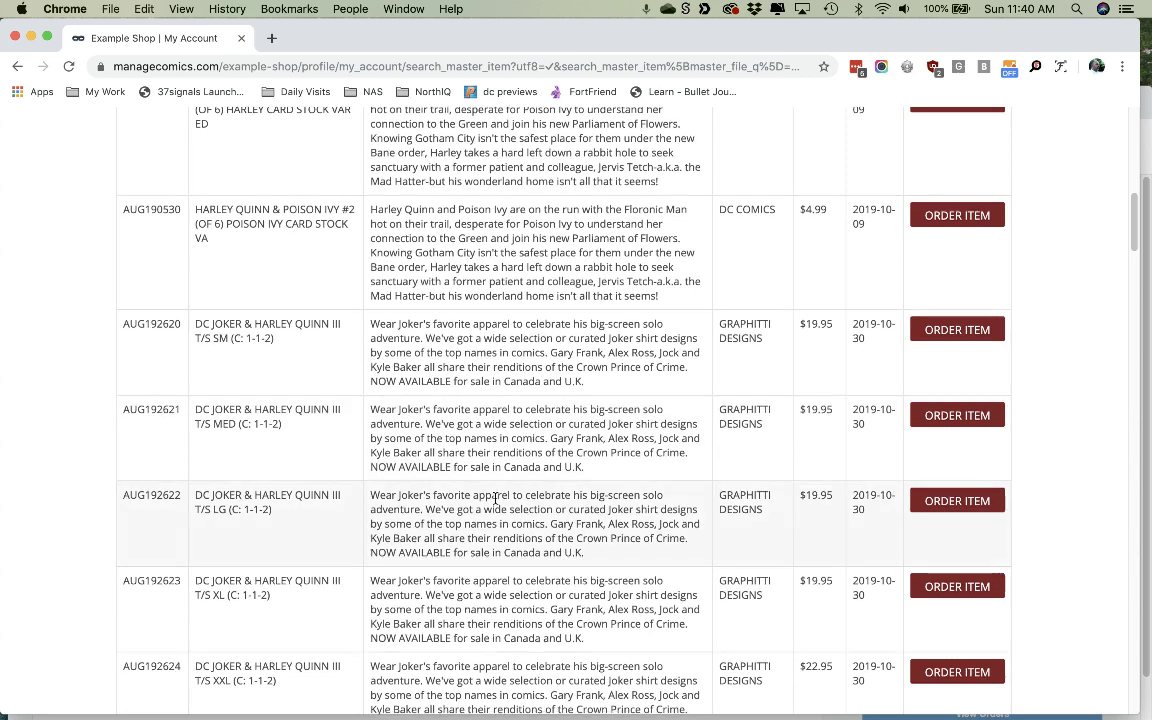
click(957, 504)
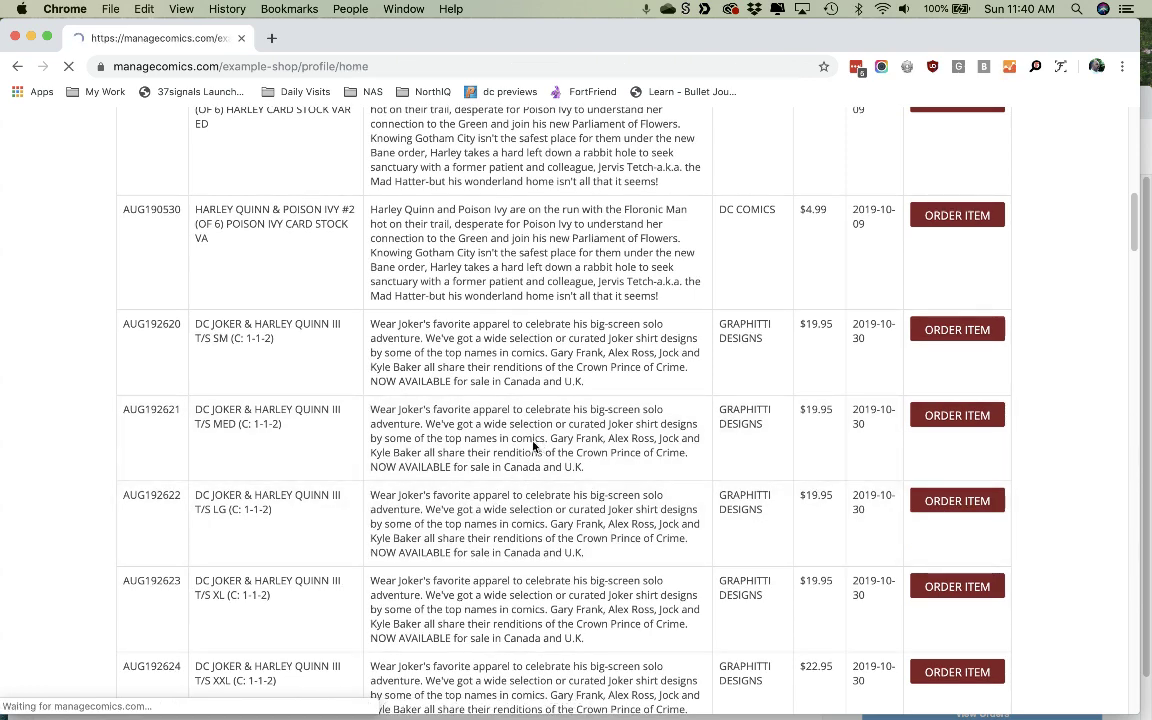
- Check the My Special Orders list and open the most popular comics
scroll(410, 462, down, 15)
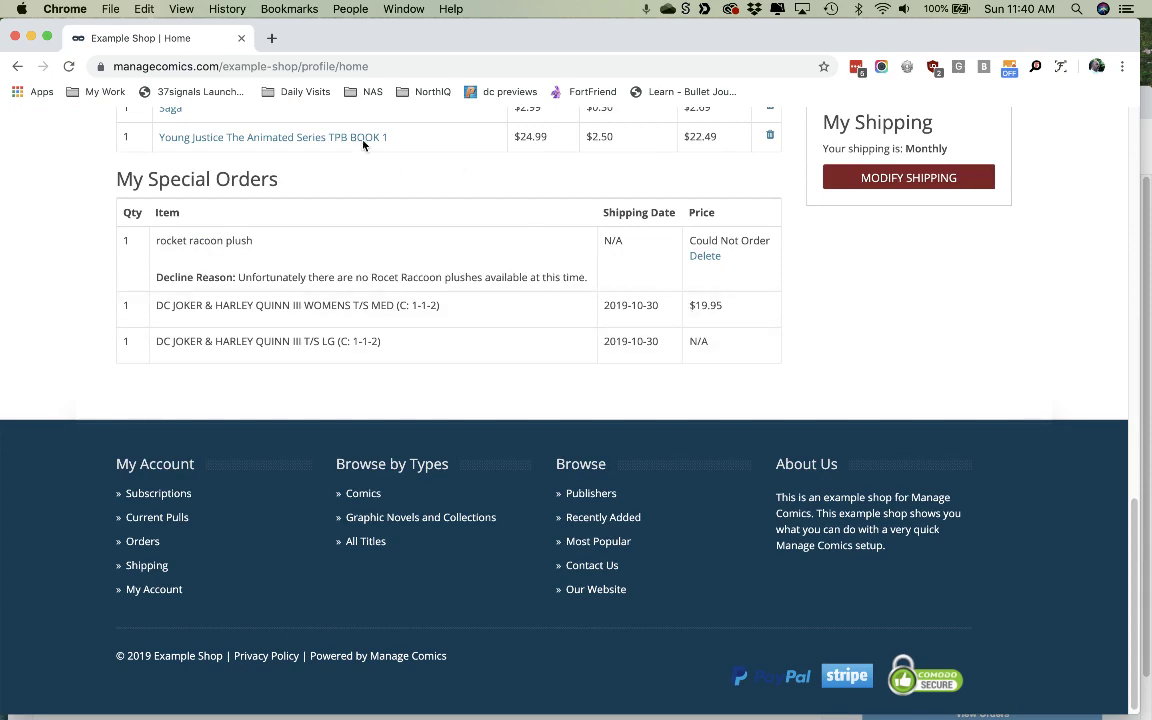
scroll(363, 144, up, 15)
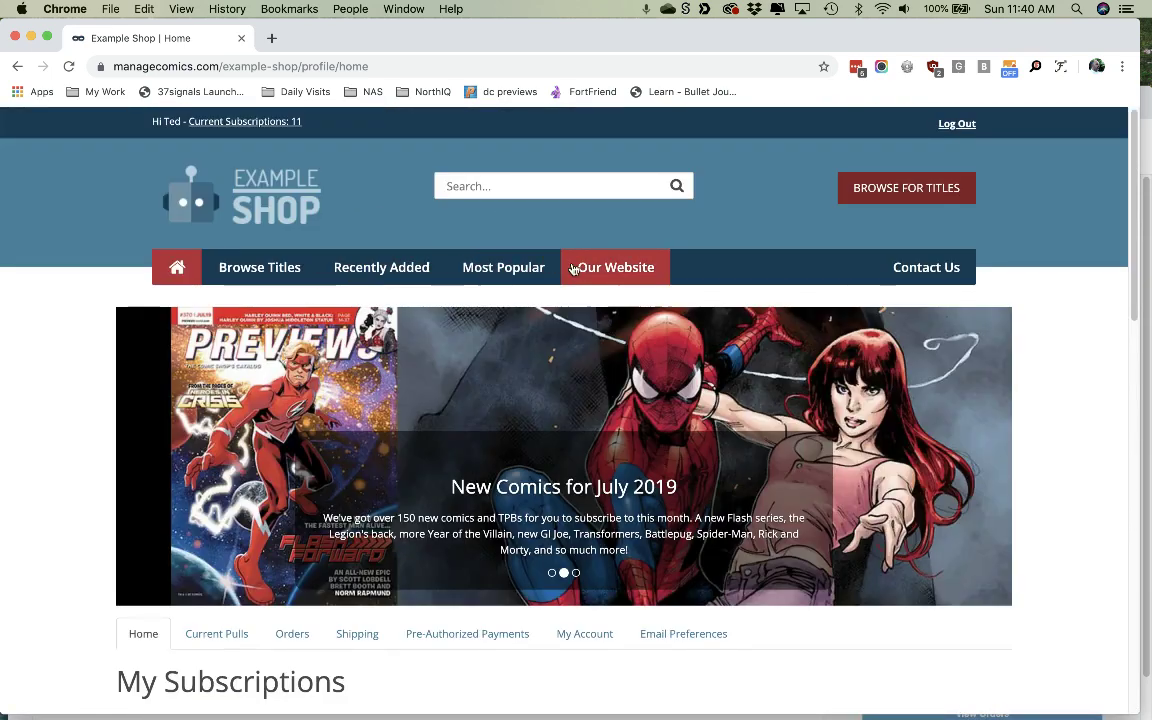
click(489, 265)
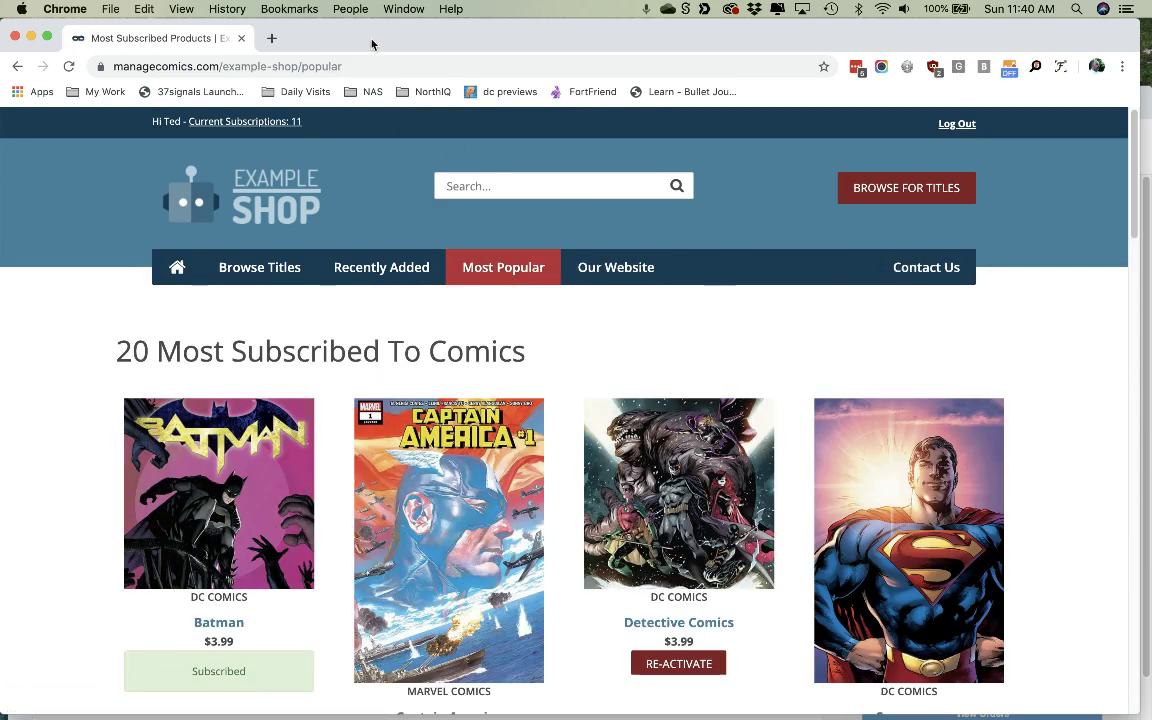
- Switch to the shop's admin dashboard window, reload the dashboard and open the pending special orders
drag(371, 44, 371, 283)
drag(466, 97, 468, 18)
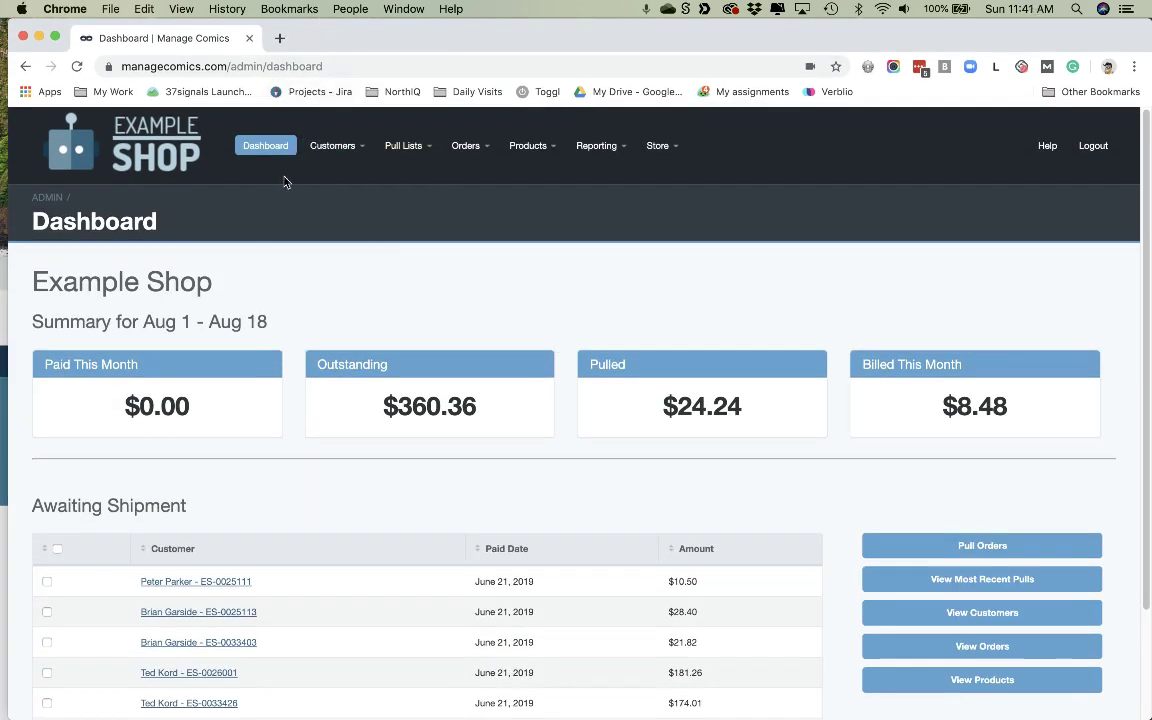
click(270, 147)
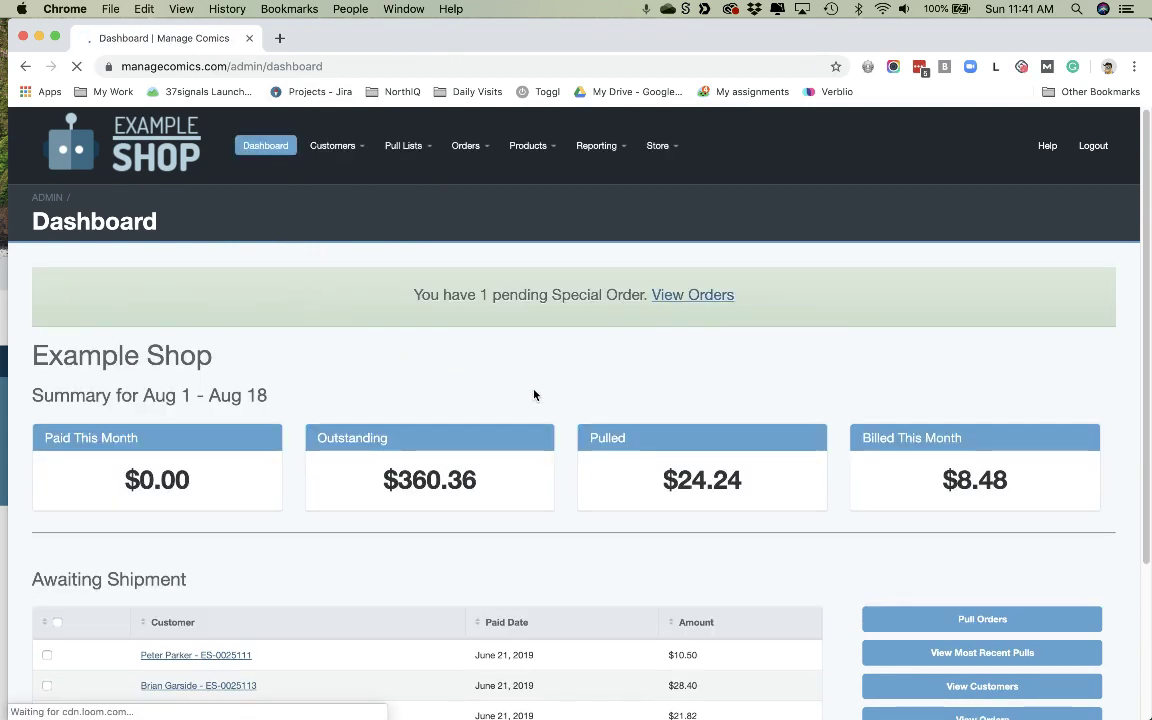
click(704, 299)
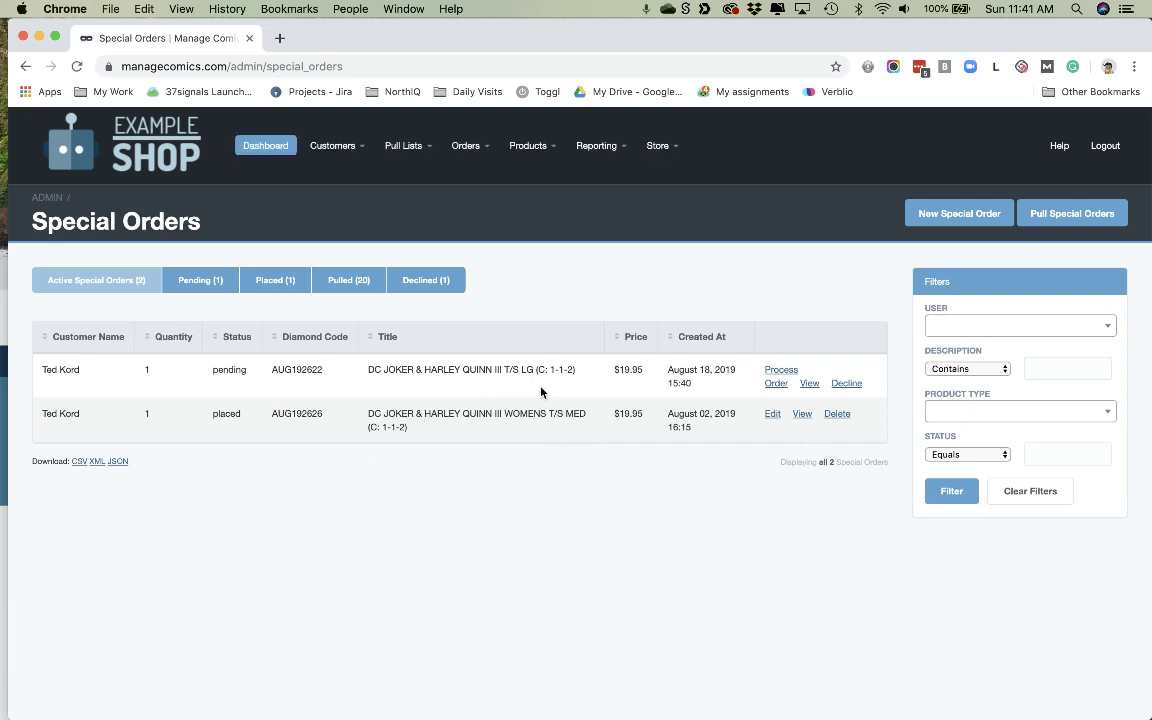
- Process the pending DC JOKER & HARLEY QUINN III T/S LG special order, setting its discount to 0 and saving the update
click(781, 379)
scroll(511, 459, down, 2)
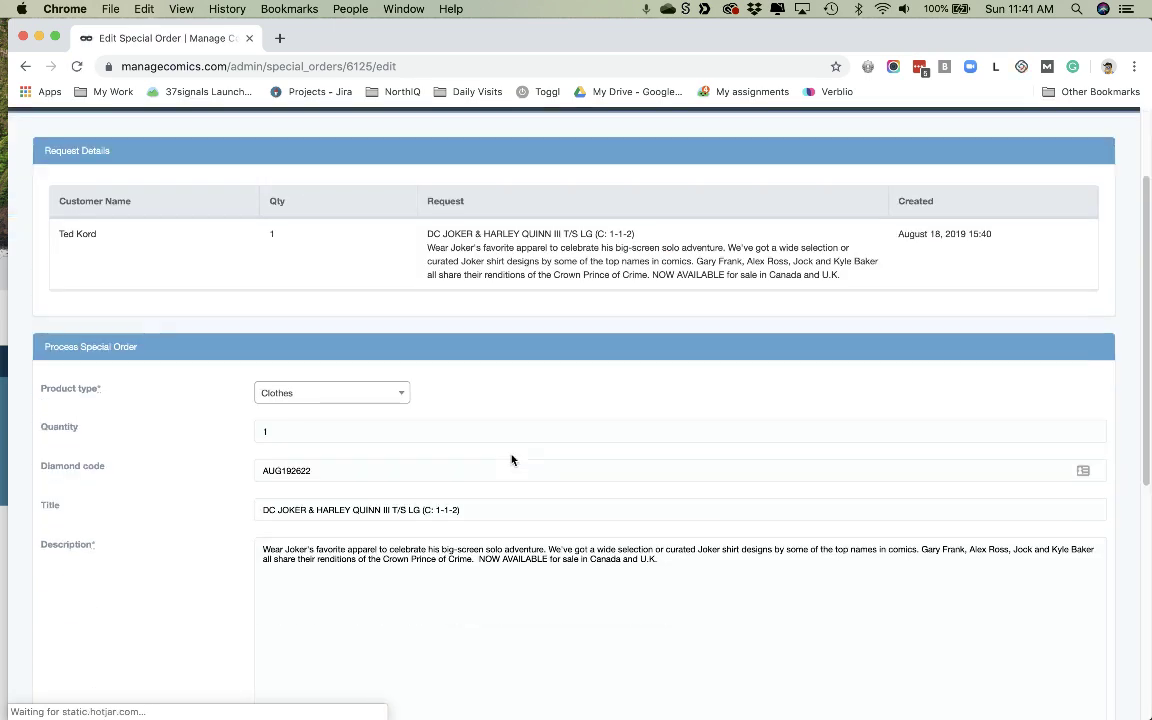
scroll(511, 459, down, 1)
scroll(351, 388, down, 1)
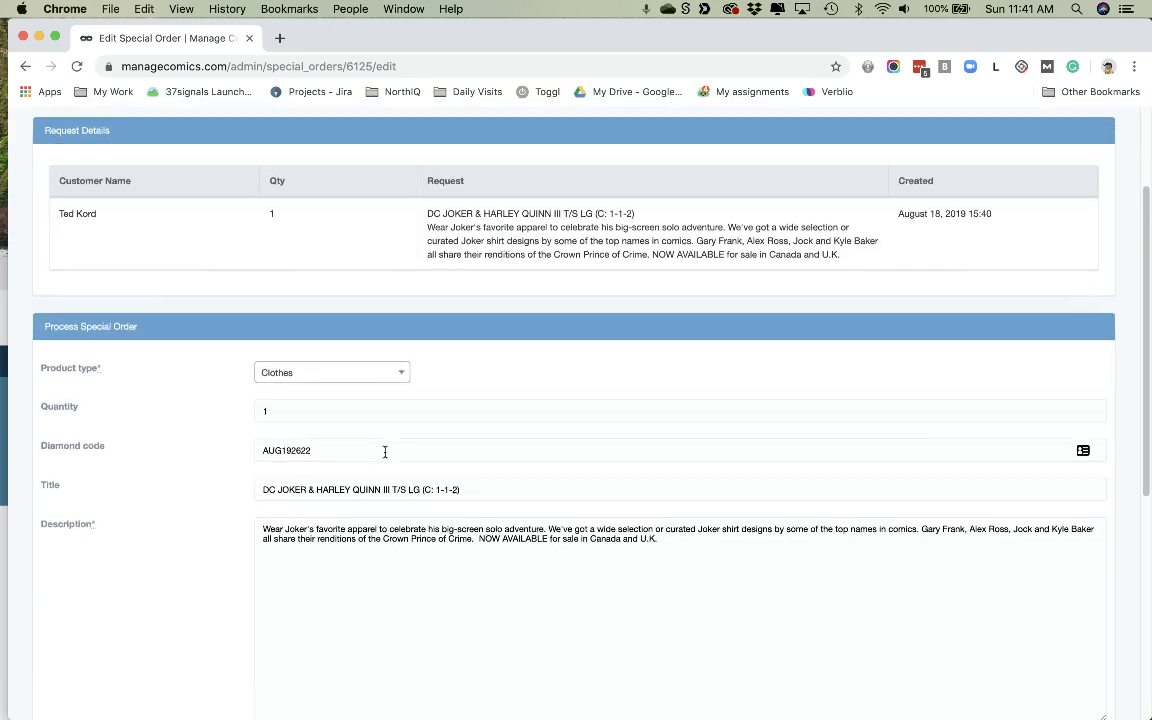
scroll(414, 432, down, 6)
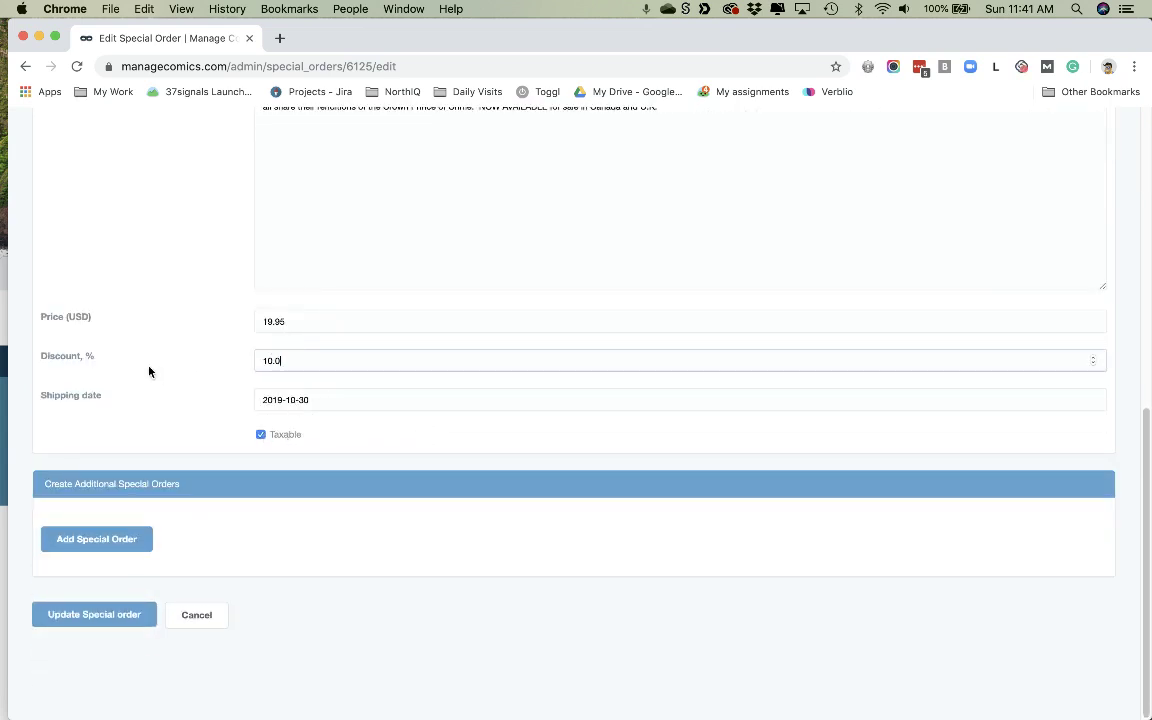
click(262, 360)
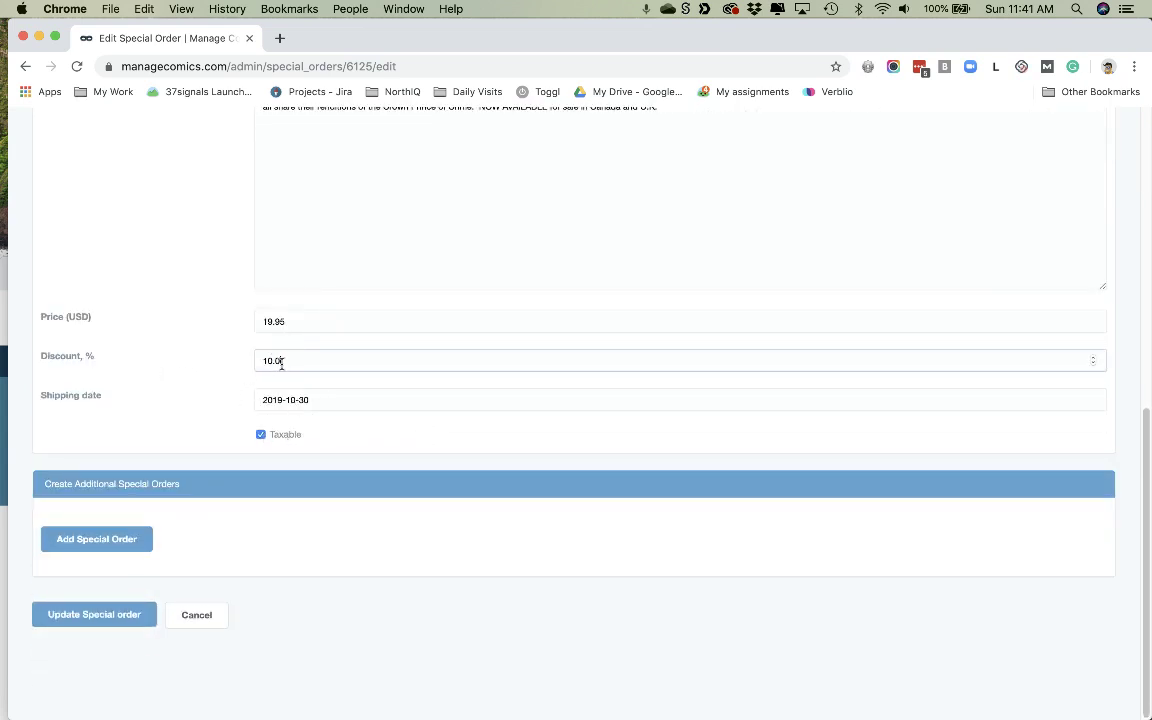
double_click(334, 360)
click(318, 316)
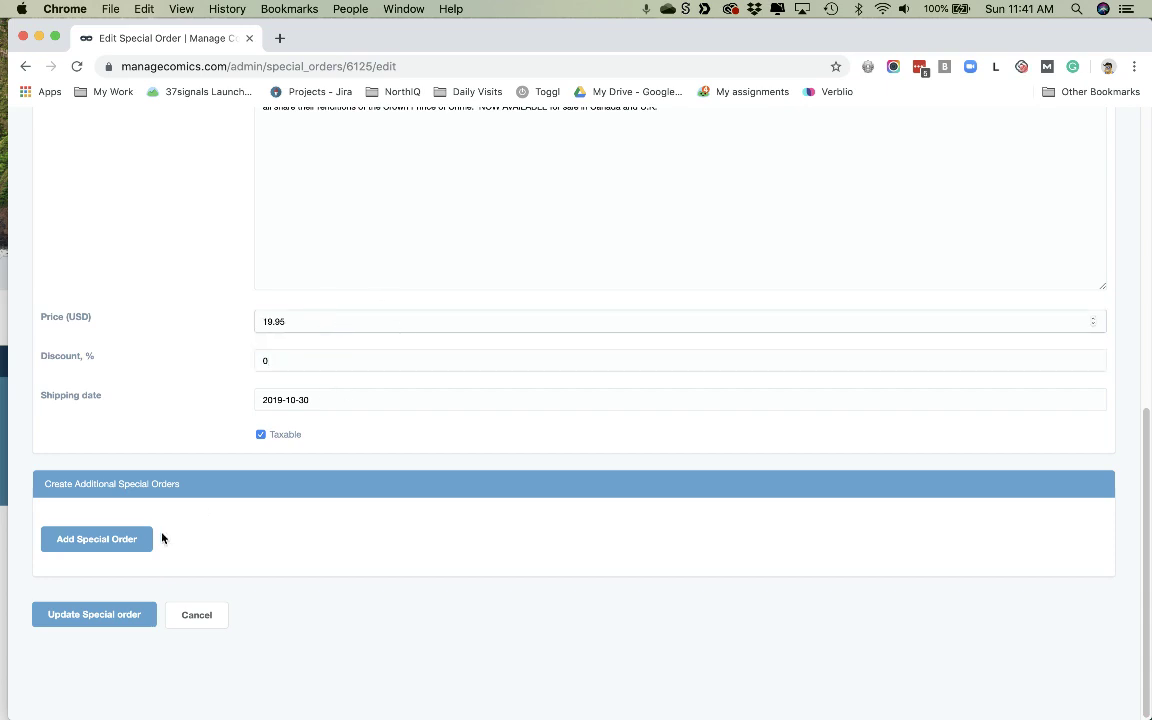
click(91, 618)
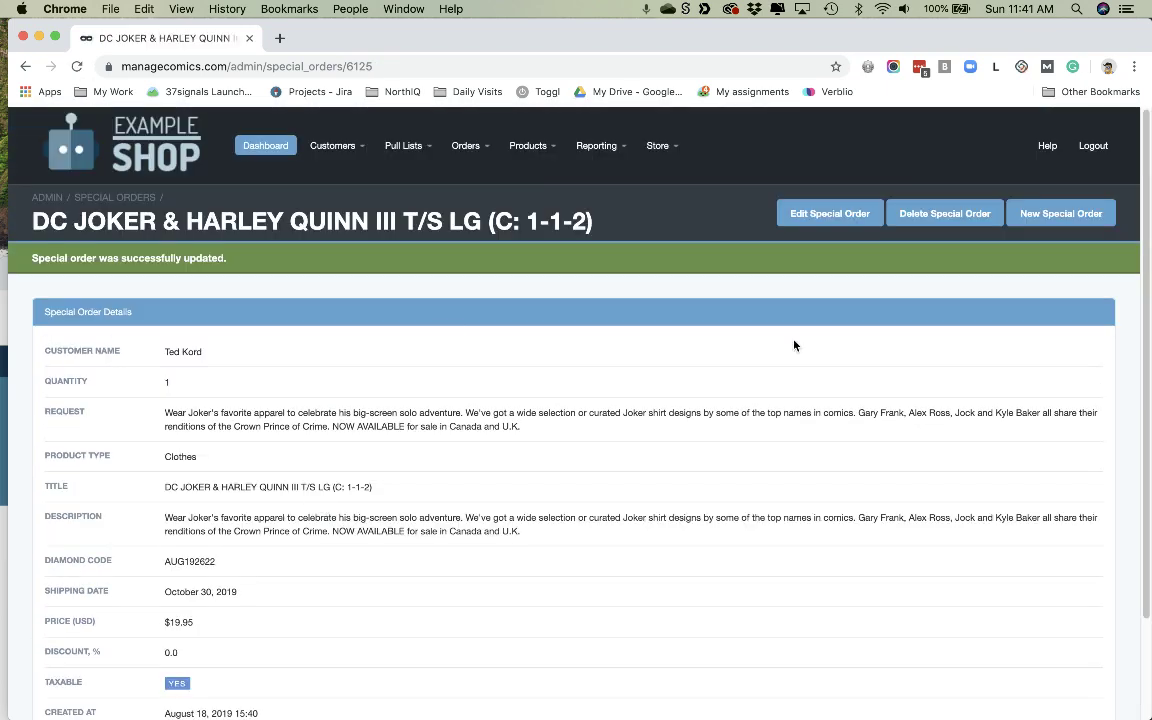
- Look through the customer pull lists, including the customers' special order entries
click(403, 146)
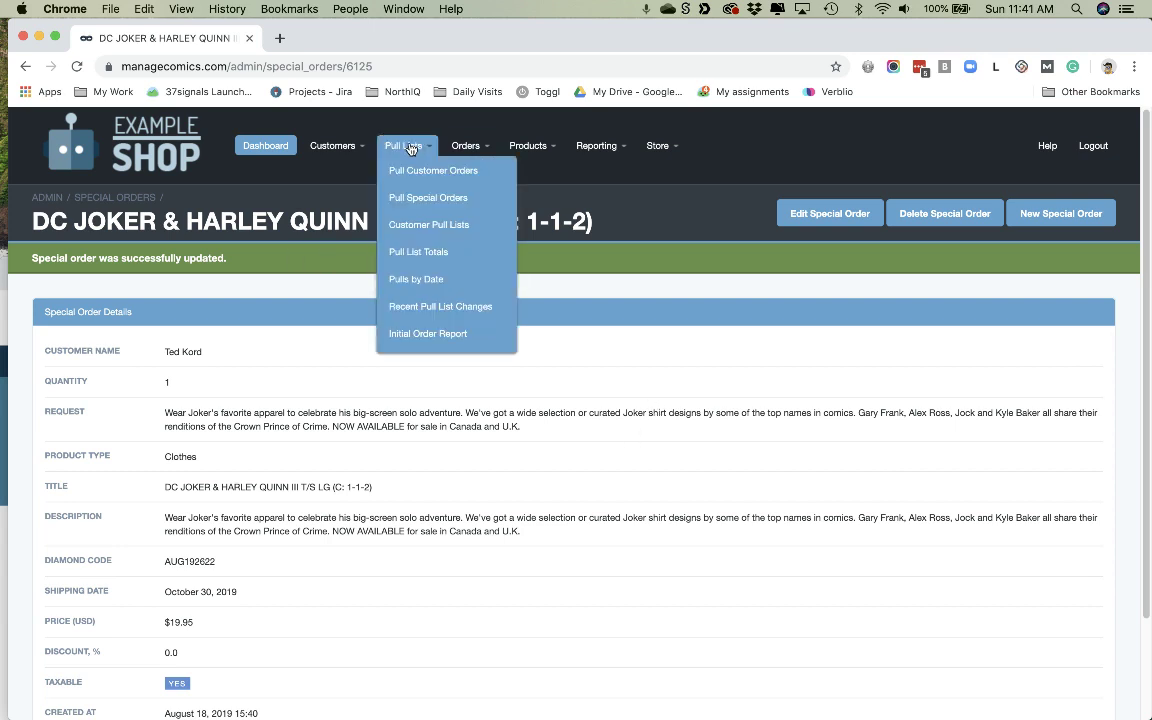
click(430, 223)
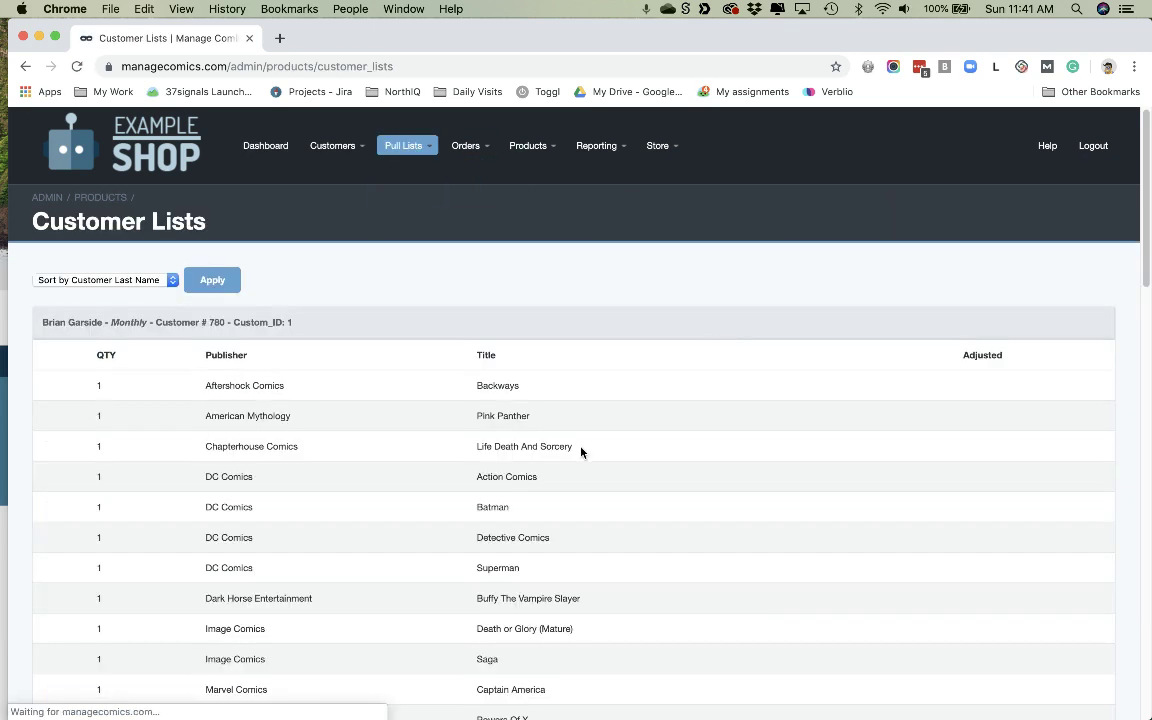
scroll(581, 450, down, 2)
scroll(581, 452, down, 10)
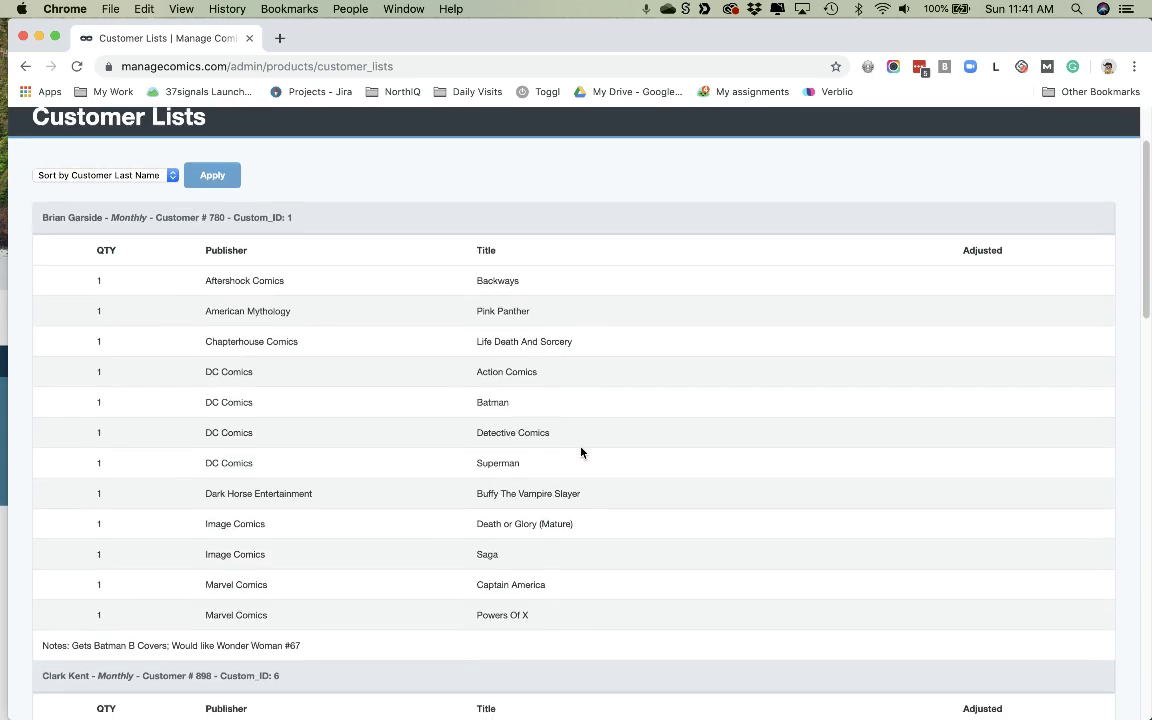
scroll(474, 378, down, 4)
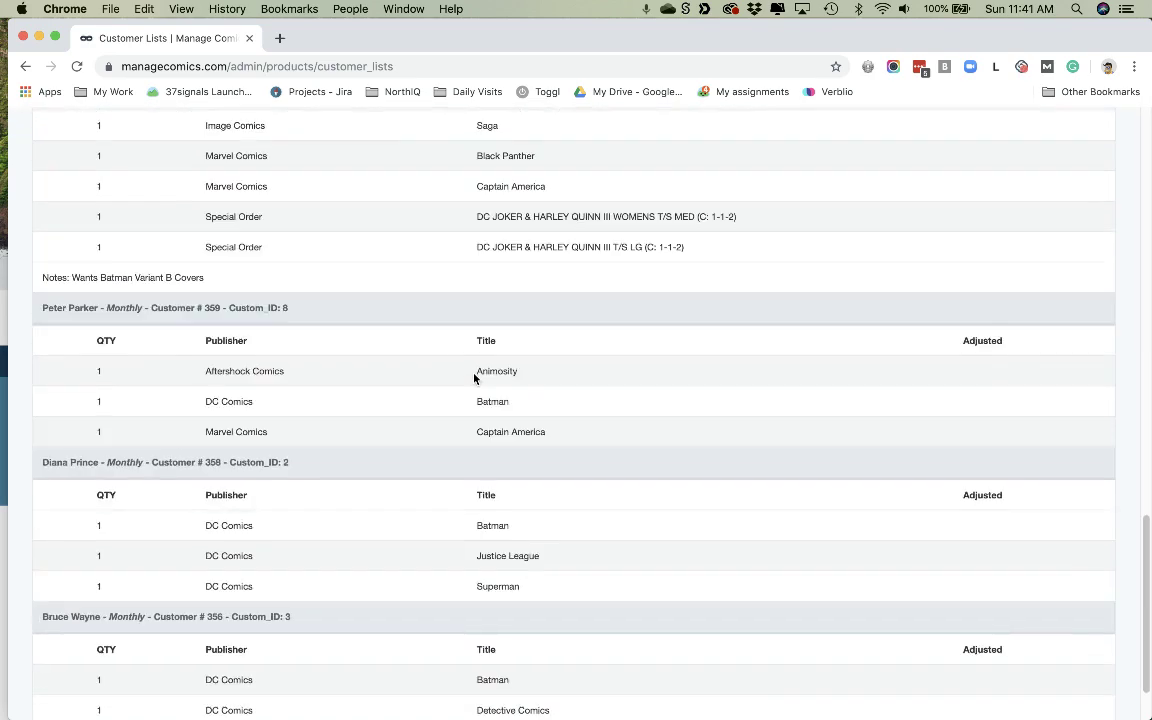
scroll(474, 378, up, 15)
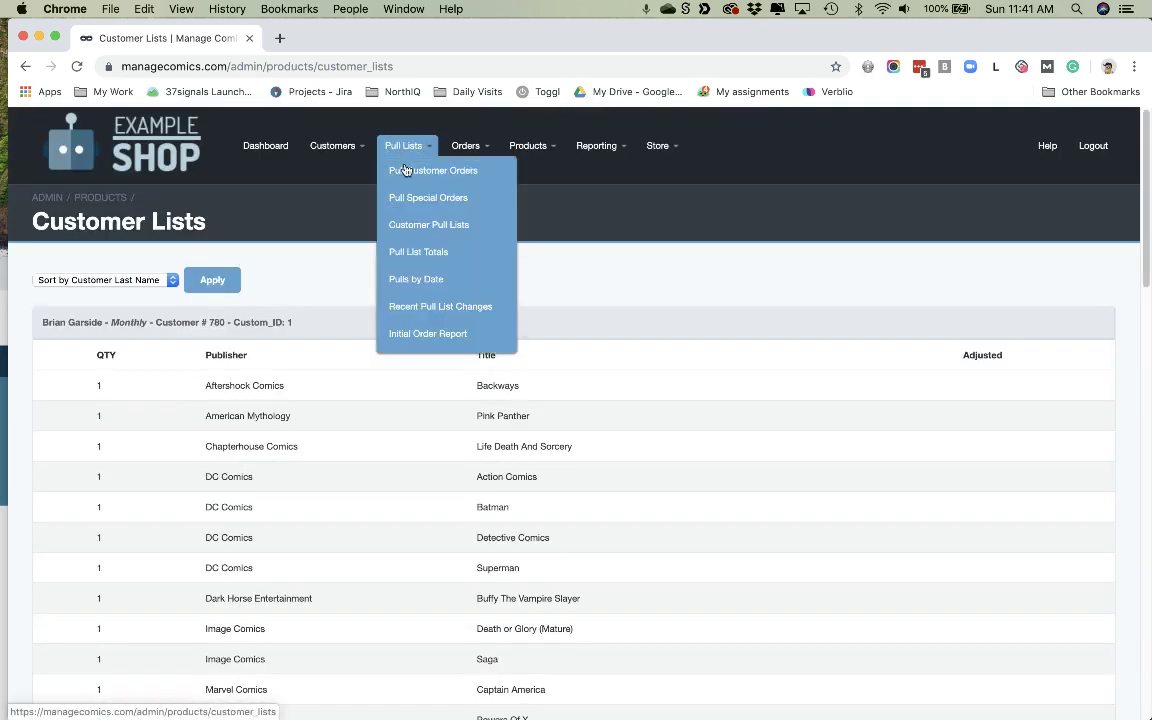
- Pull the preselected new releases BAD RECEPTION 1, BATMAN 77 and POWERS OF X 3 for 8/21/2019 and confirm the selection
click(411, 172)
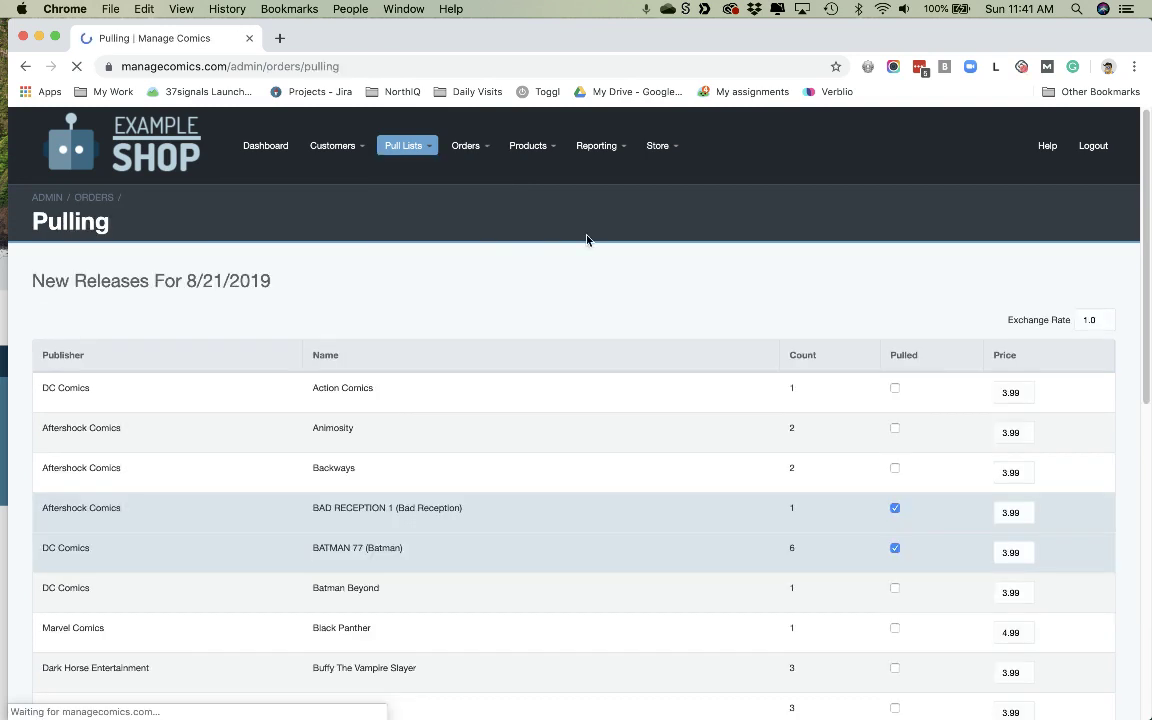
scroll(479, 377, down, 2)
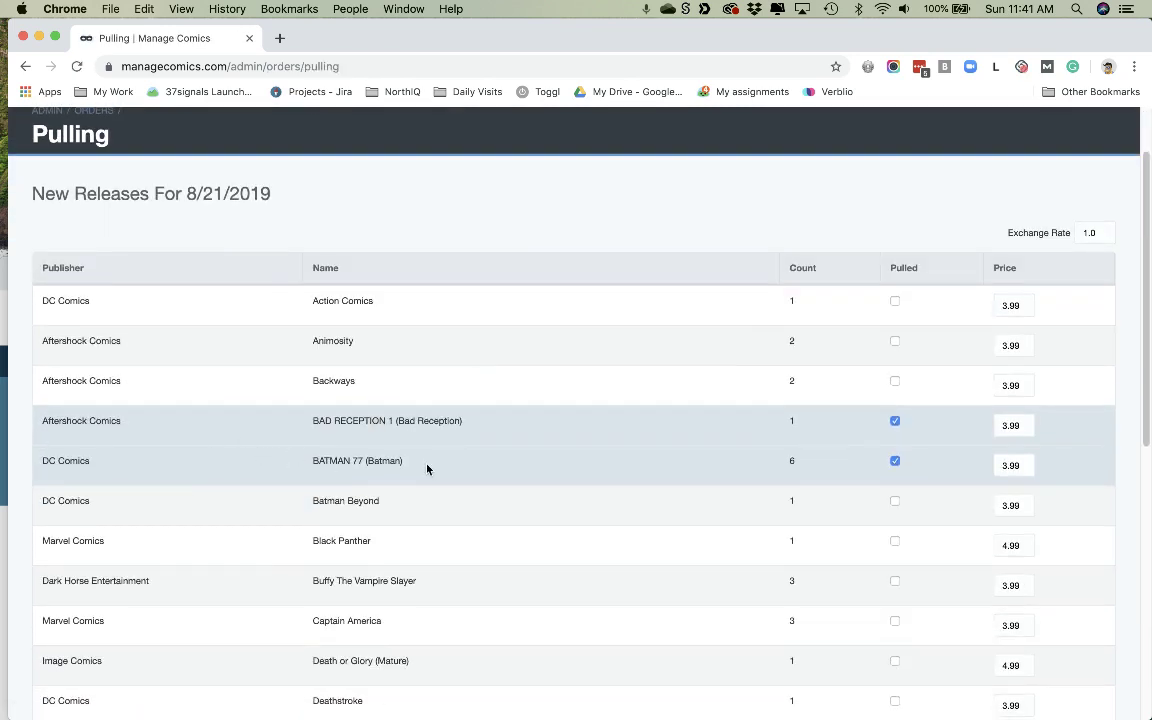
scroll(427, 468, down, 2)
scroll(427, 468, down, 10)
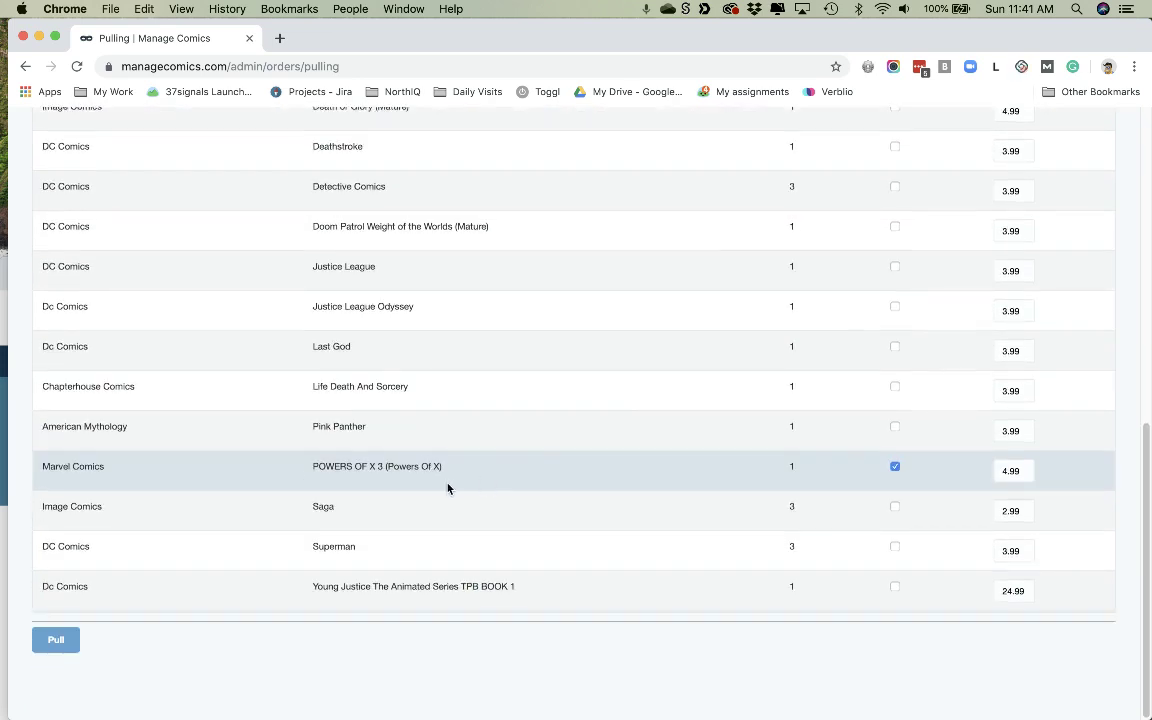
click(54, 640)
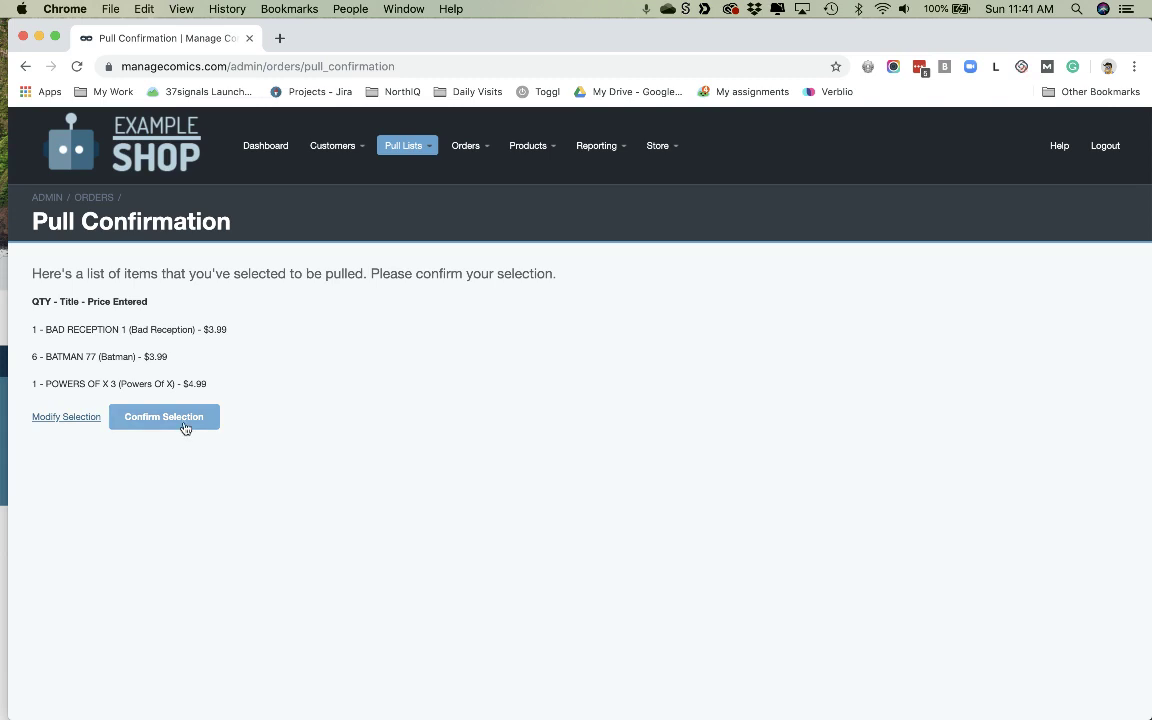
click(185, 424)
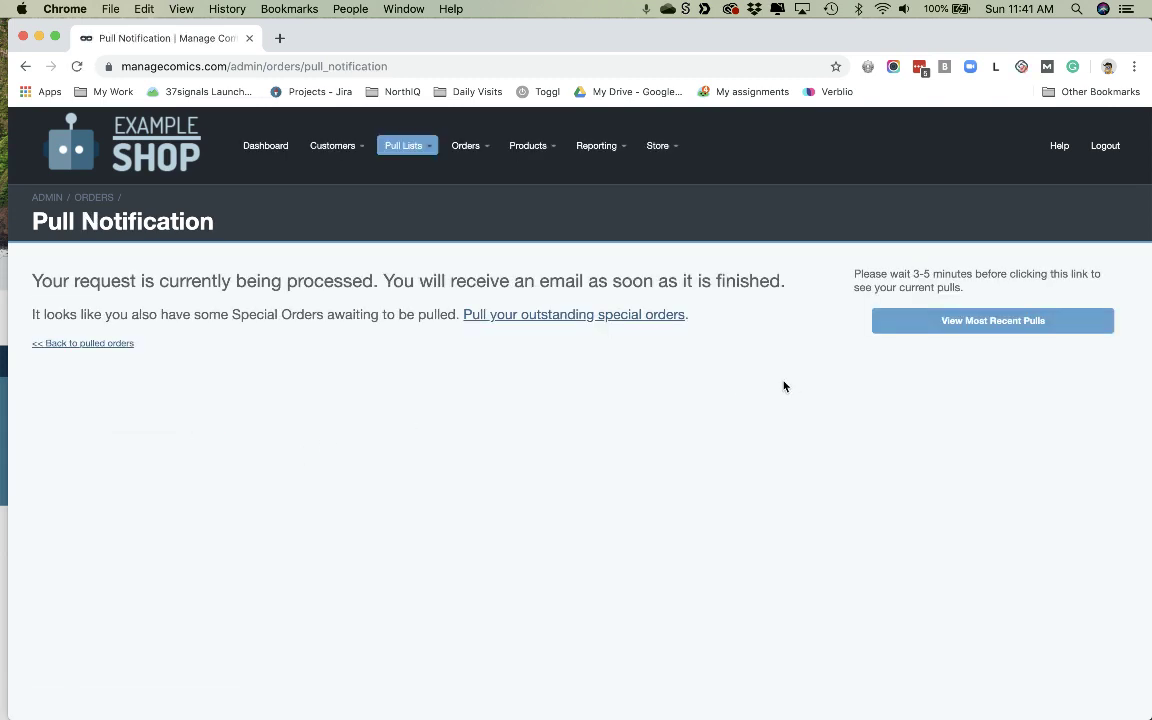
- Pull both outstanding DC JOKER & HARLEY QUINN III special orders at 19.95 each and confirm the selection
click(560, 318)
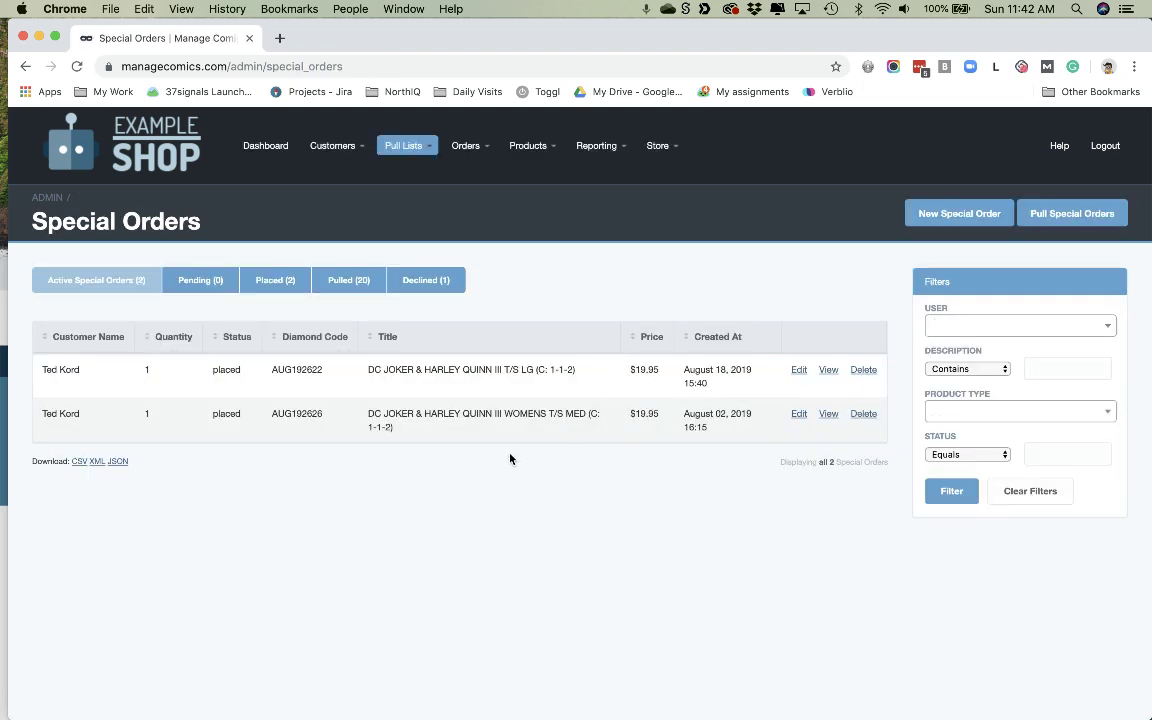
mouse_move(403, 146)
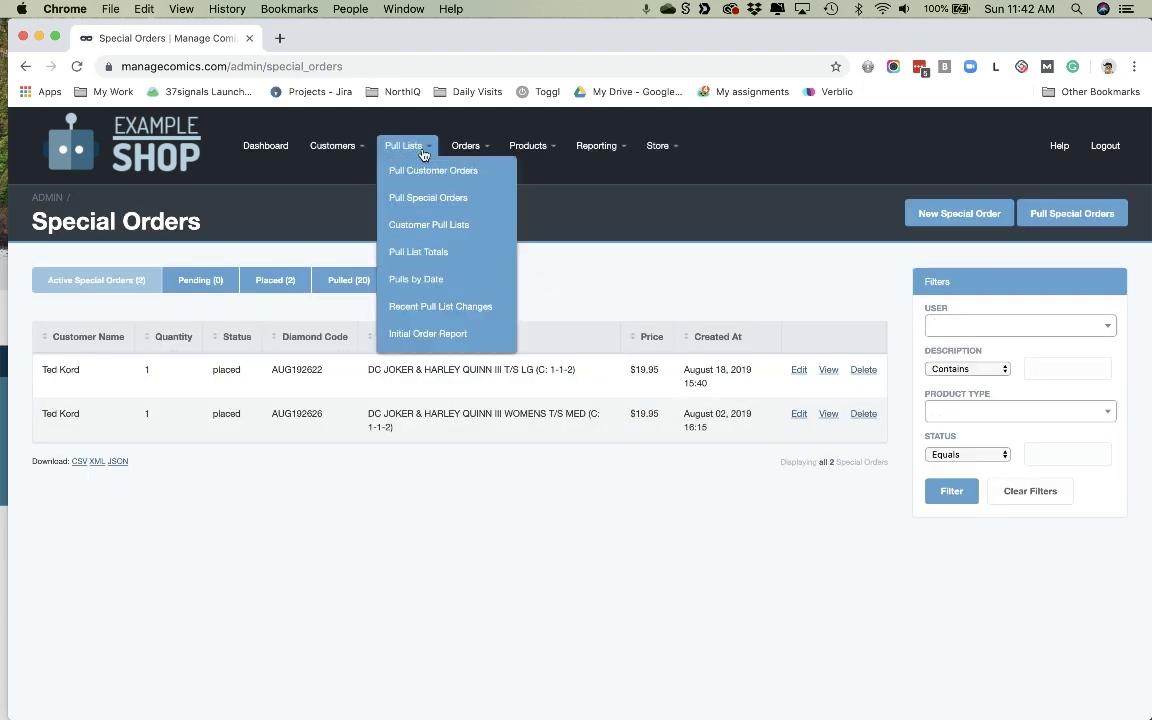
click(432, 203)
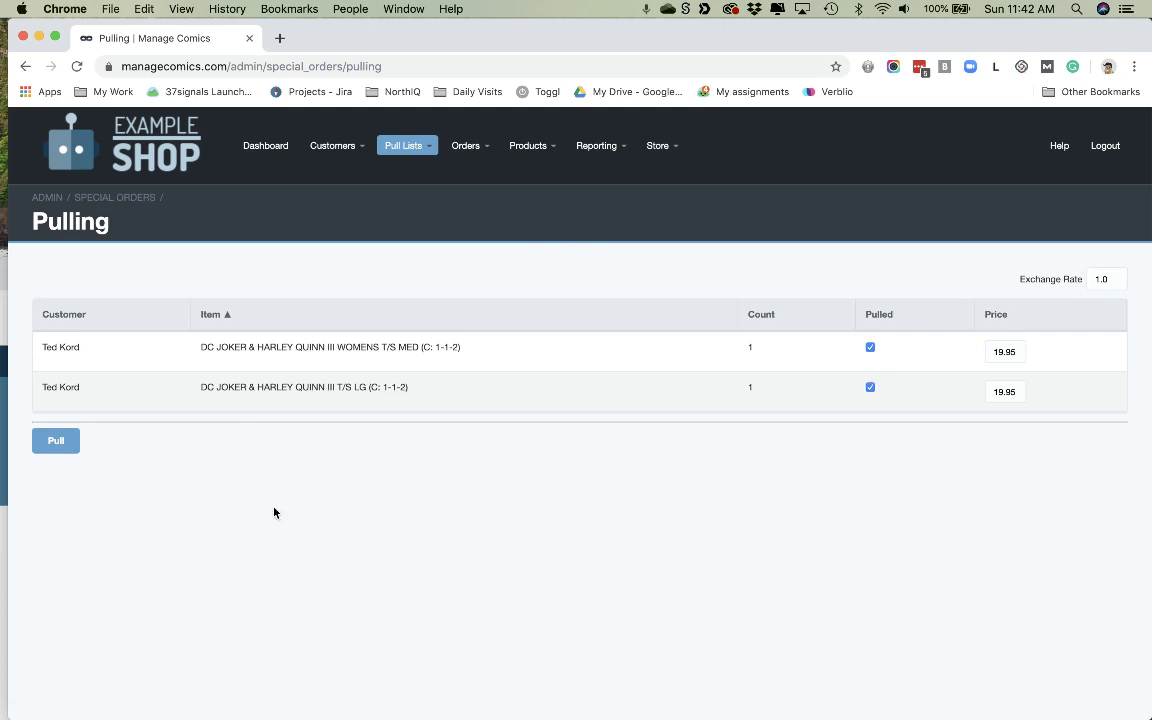
click(56, 441)
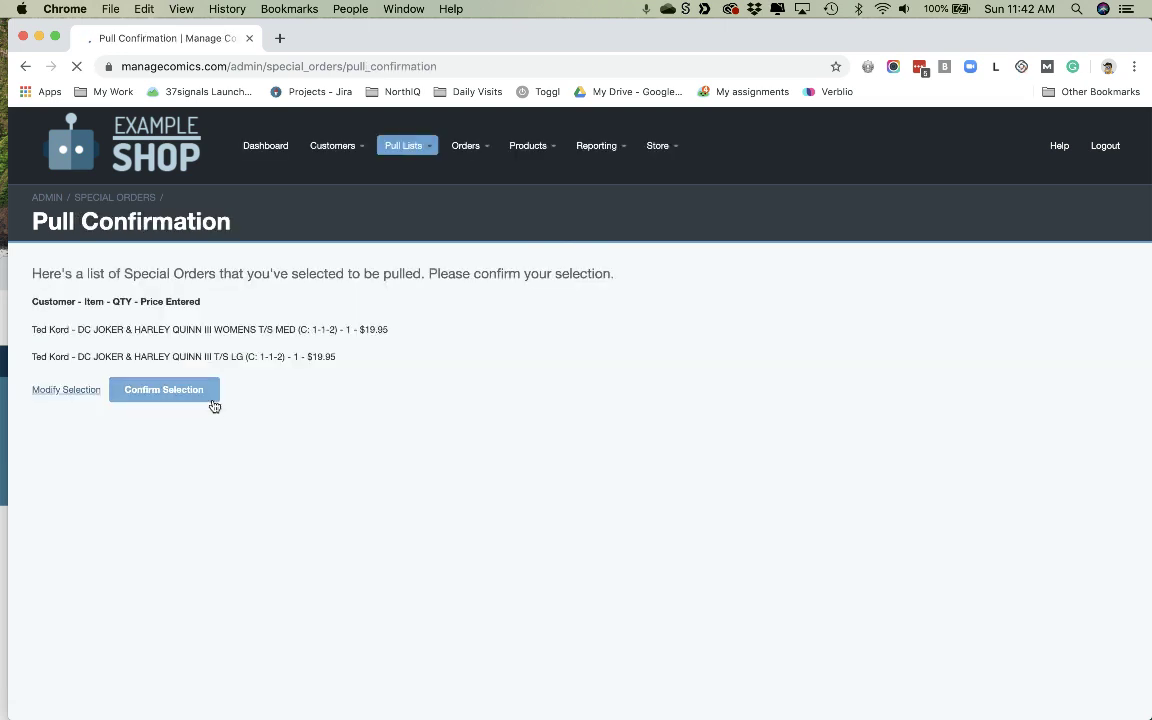
click(212, 399)
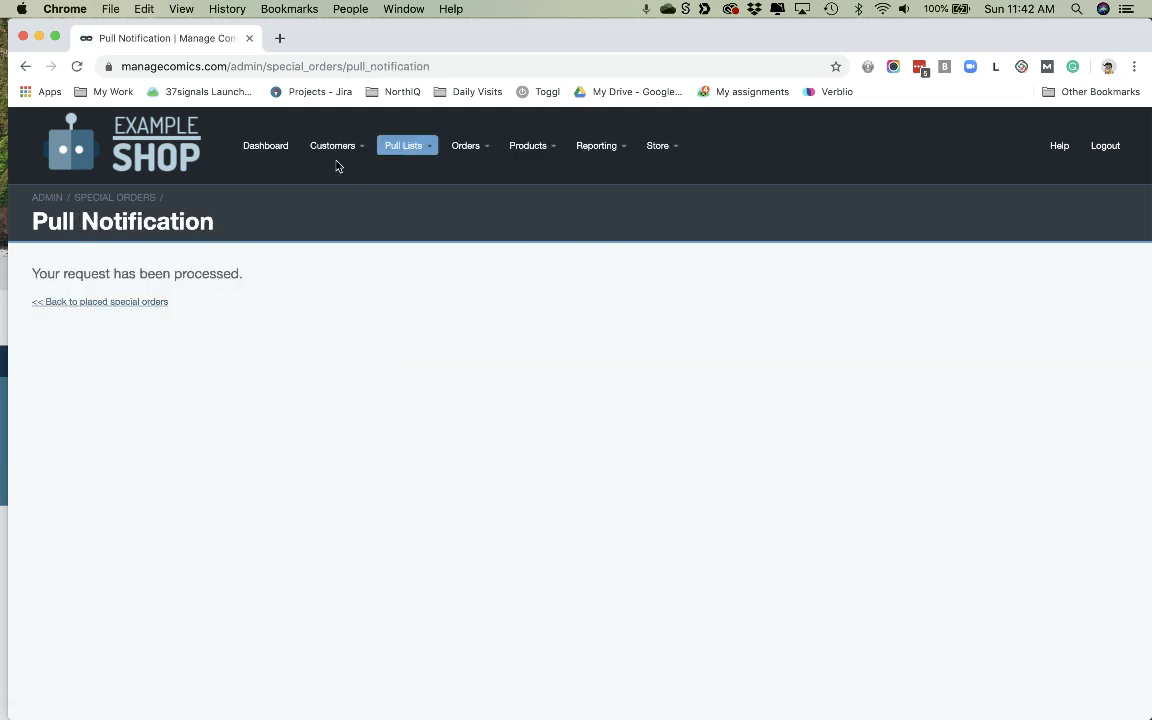
- Return to the dashboard and review the most recent pulls for each customer
click(265, 145)
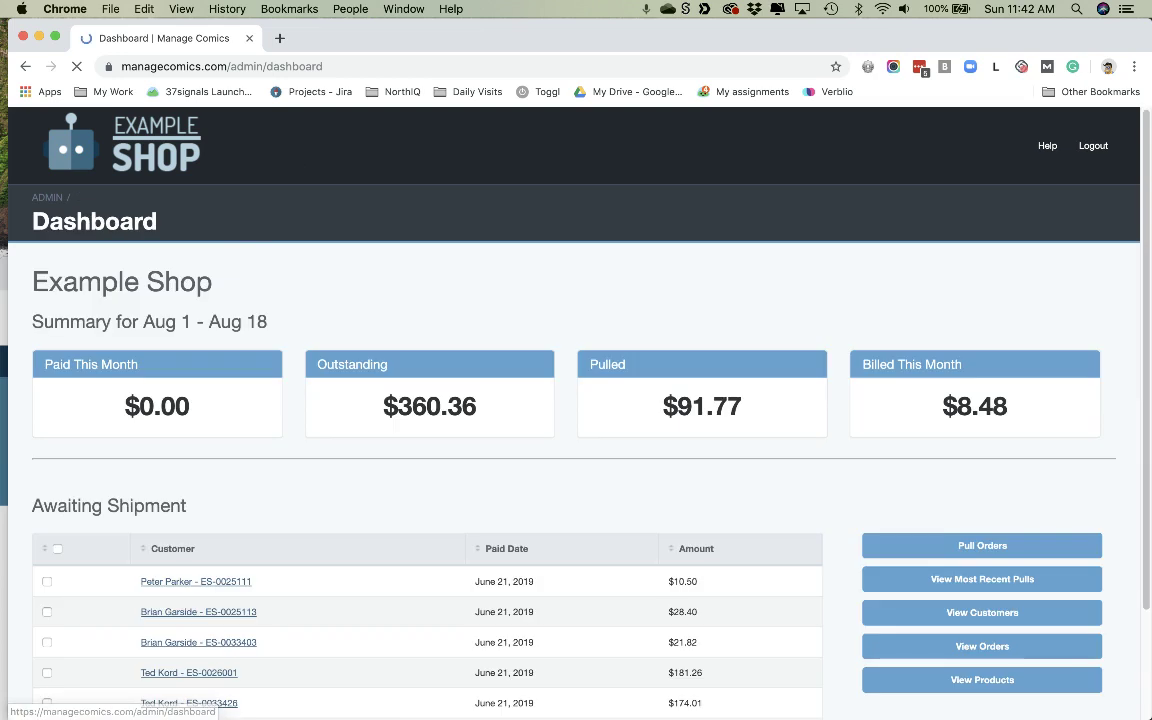
click(974, 582)
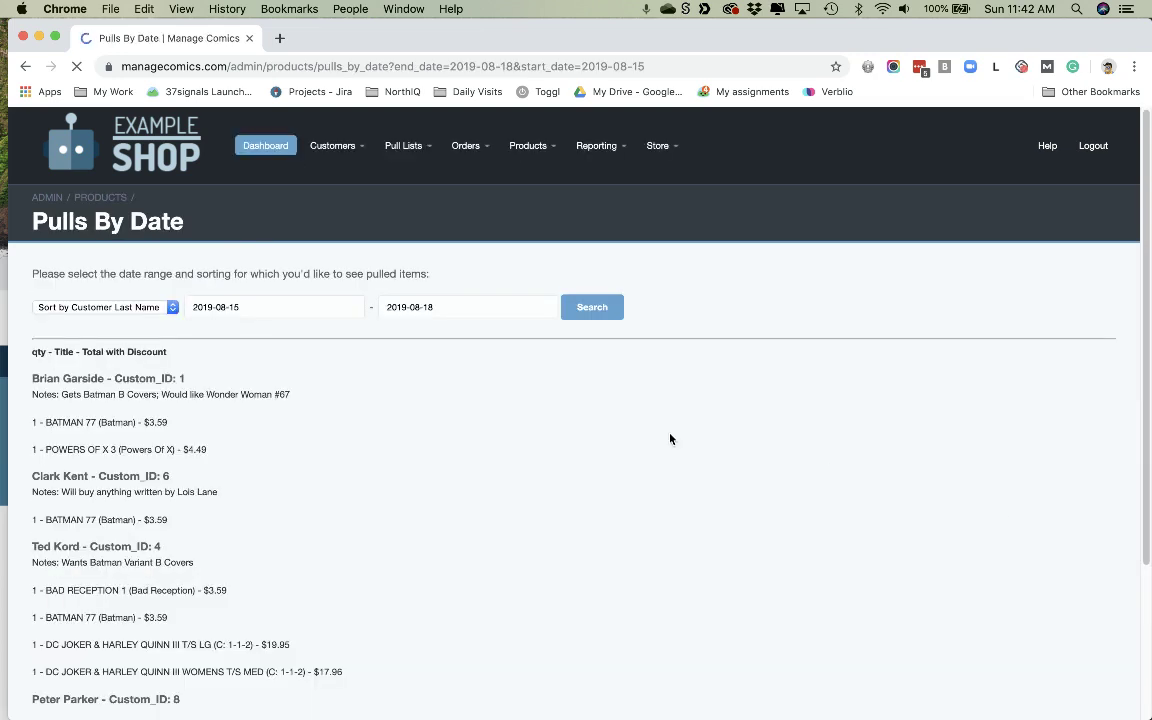
scroll(640, 420, down, 1)
scroll(261, 410, down, 2)
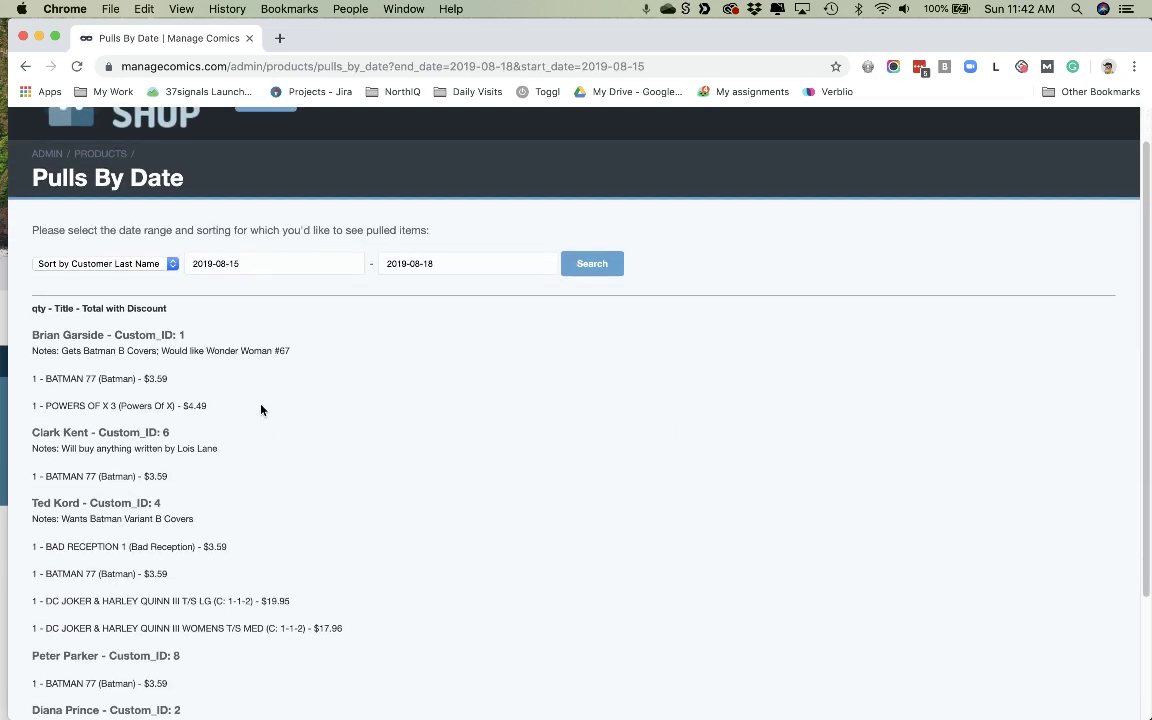
scroll(258, 368, down, 1)
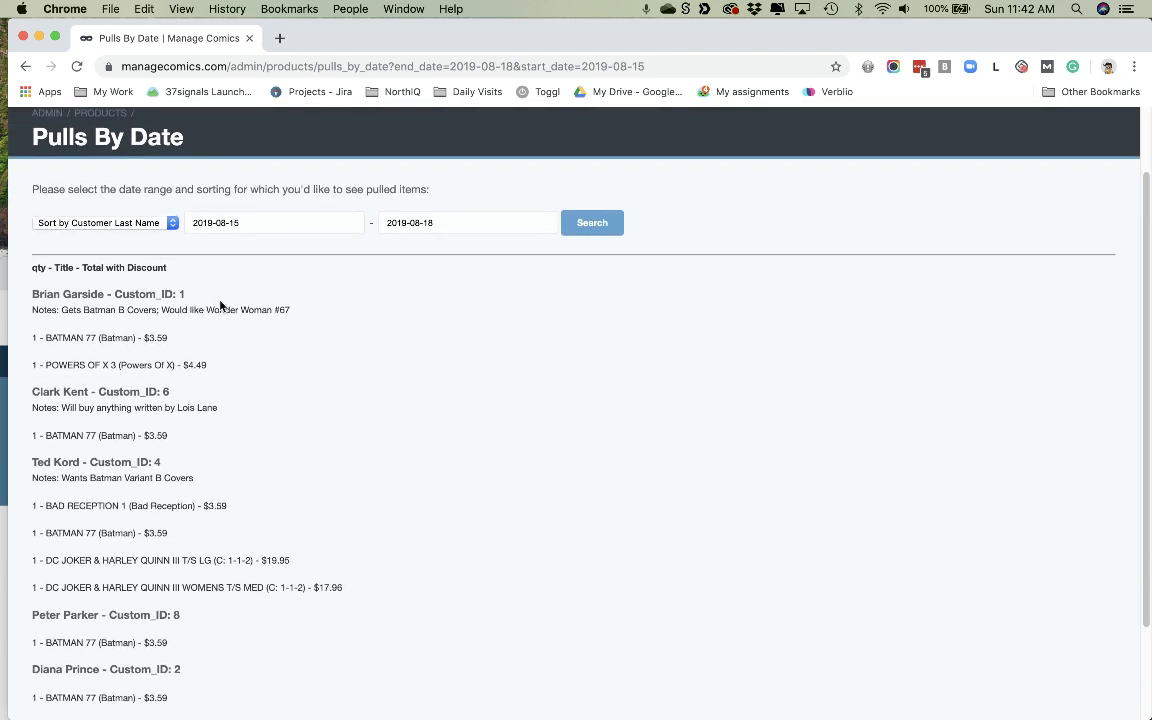
scroll(190, 445, up, 3)
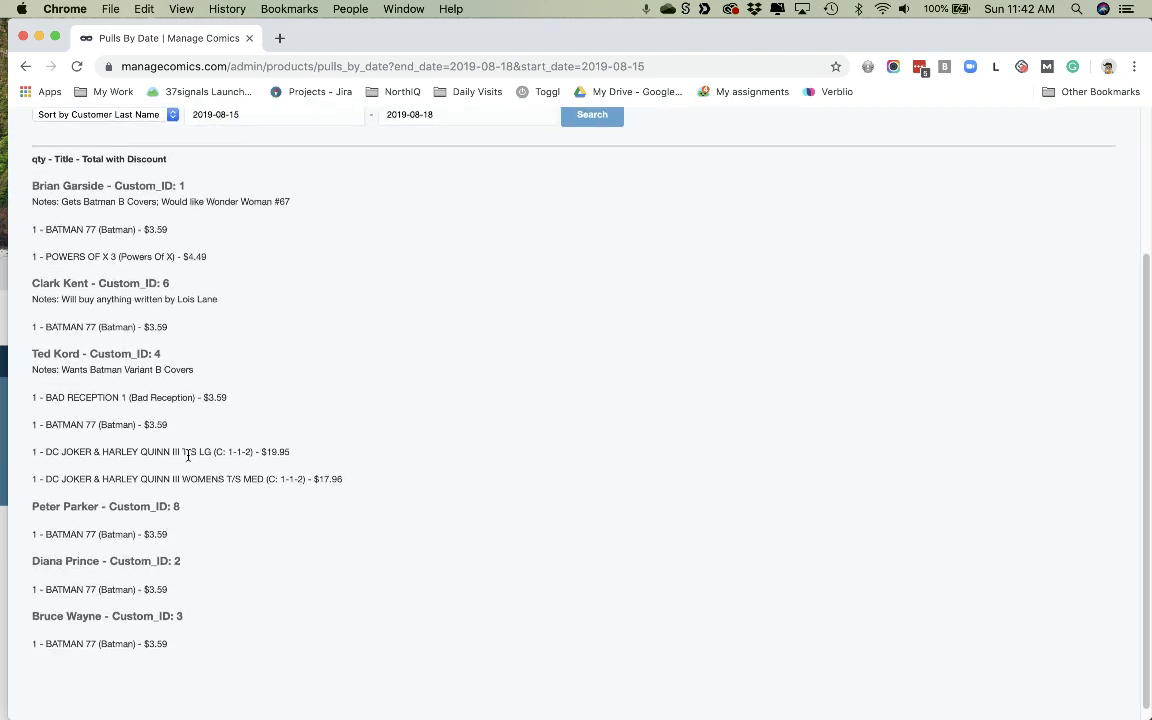
- List the pulls from 2019-08-15 to 2019-08-18 sorted by customer first name and look through them
click(160, 307)
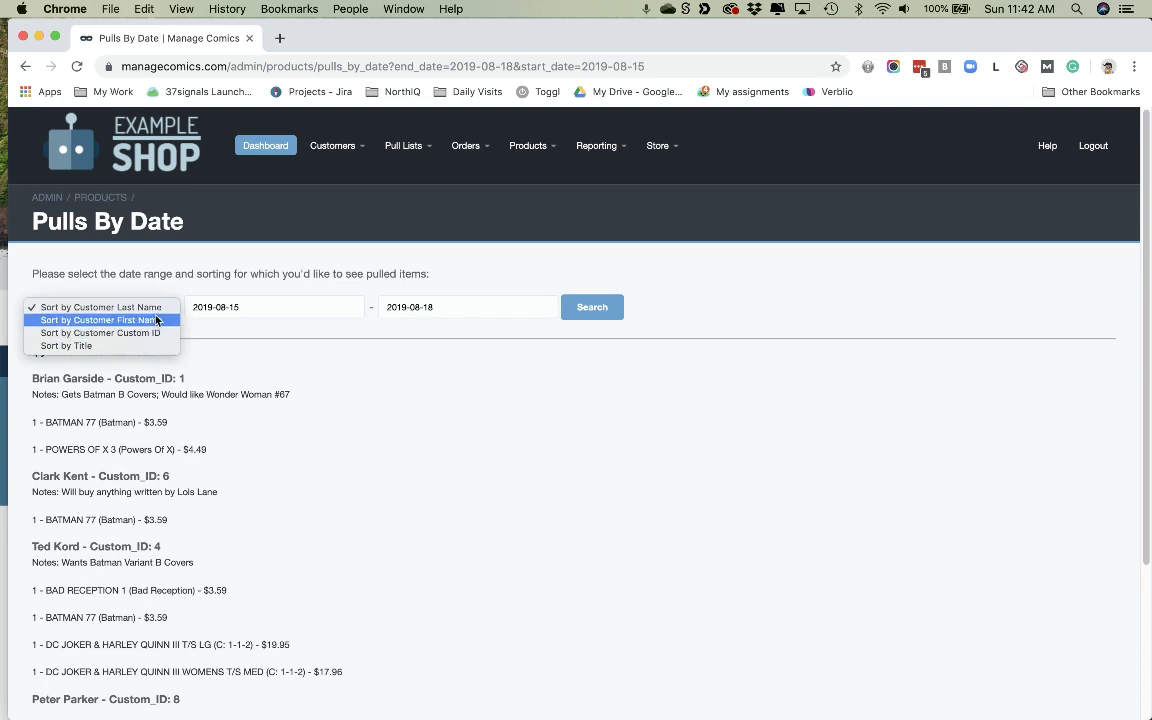
click(155, 320)
click(590, 307)
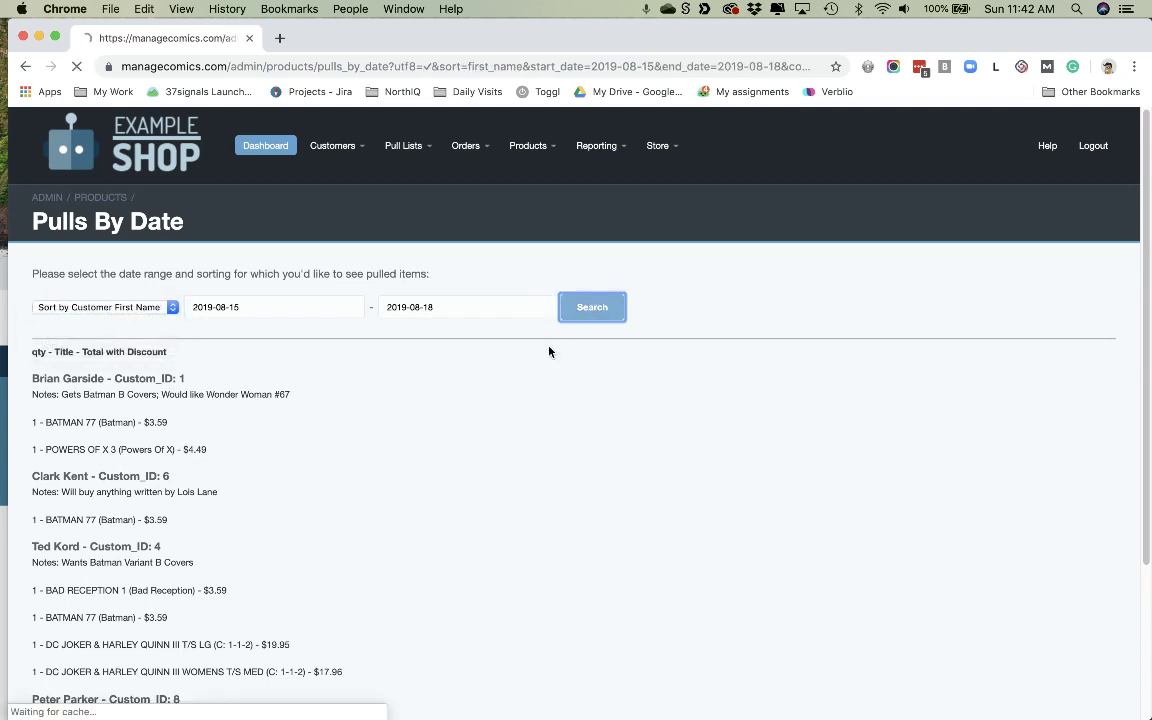
scroll(170, 490, down, 3)
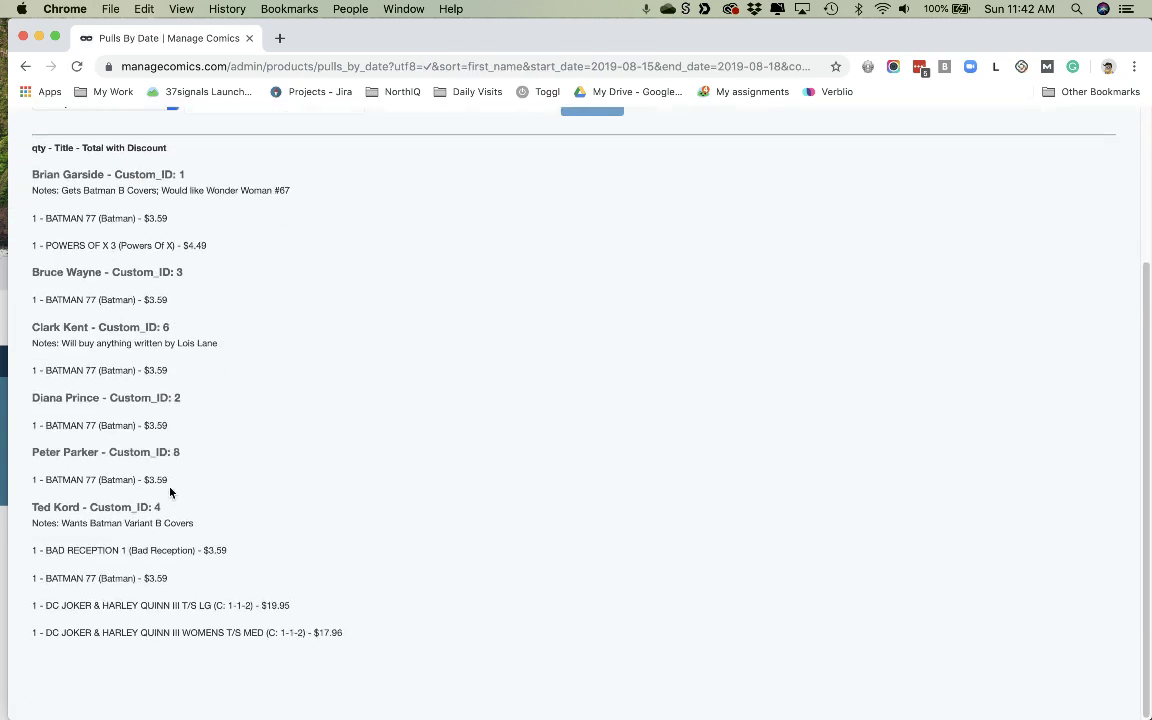
scroll(170, 490, up, 3)
- Re-sort the pulls list by customer custom ID, and after that by title
click(152, 309)
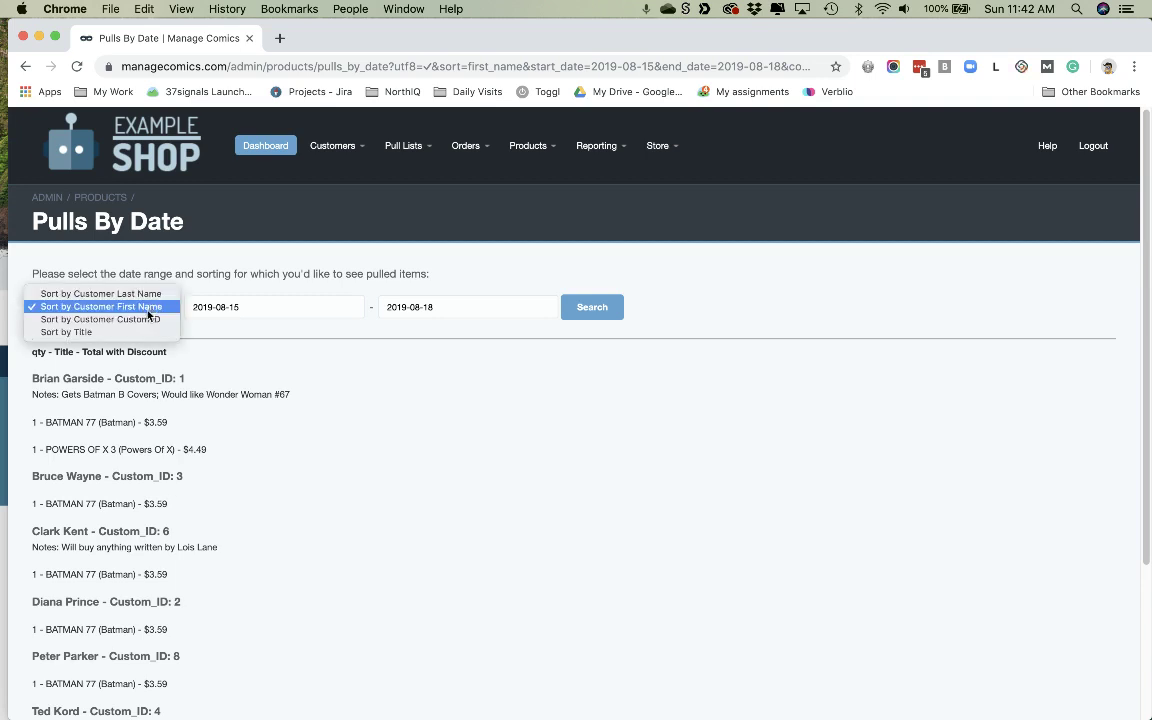
click(148, 319)
click(610, 310)
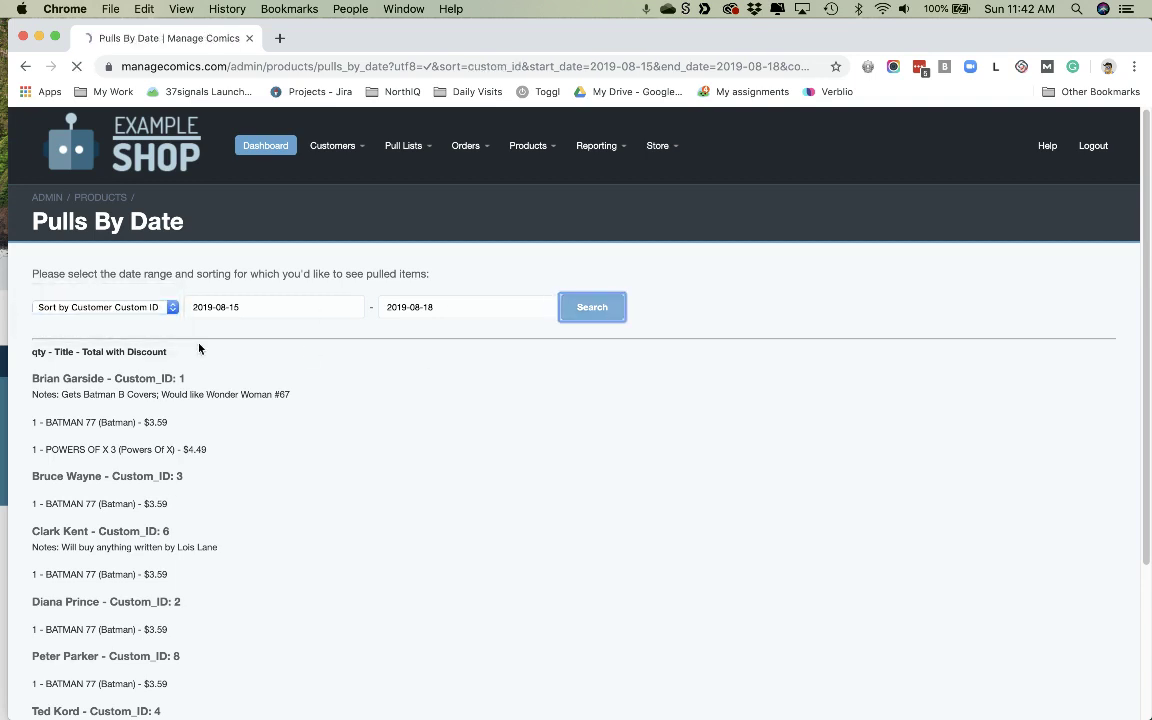
click(90, 304)
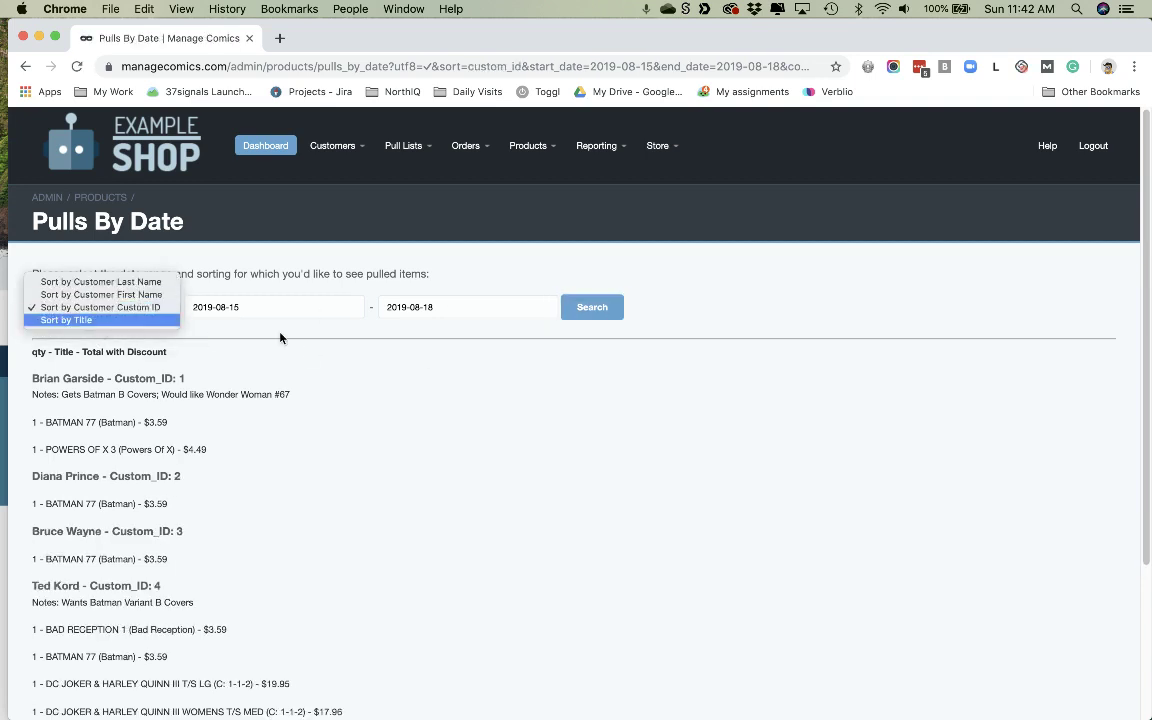
key(Return)
click(592, 307)
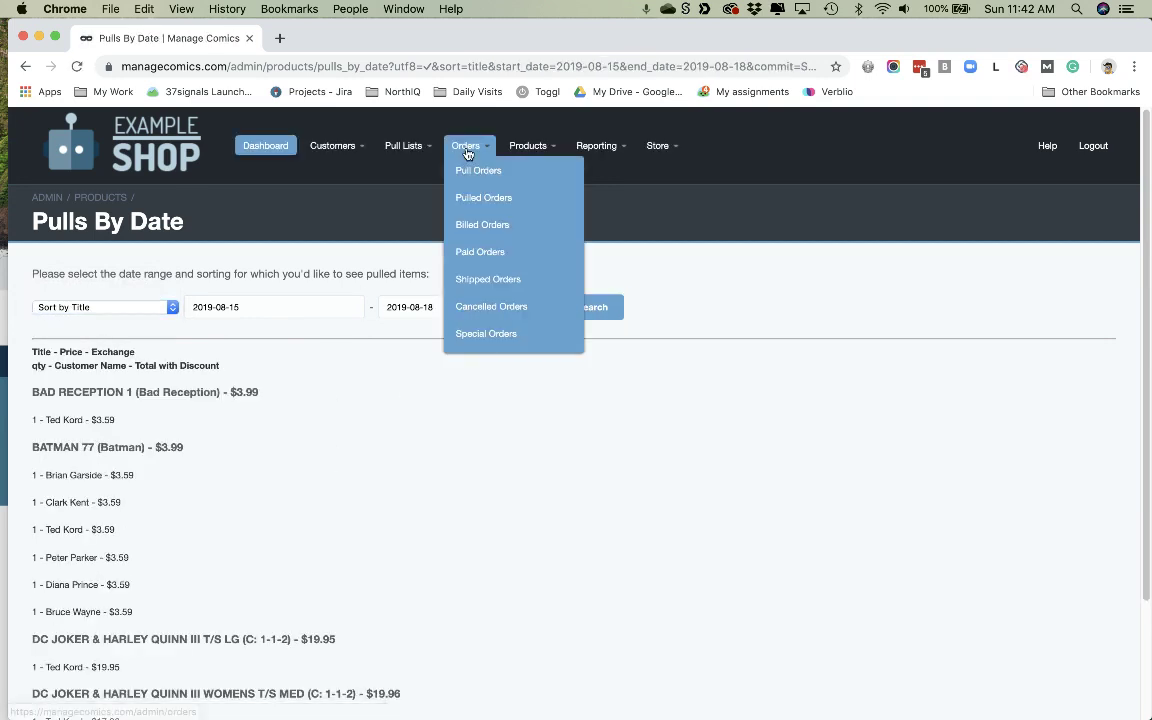
- View the pulling list for the current new releases, followed by the list of billed orders
click(478, 170)
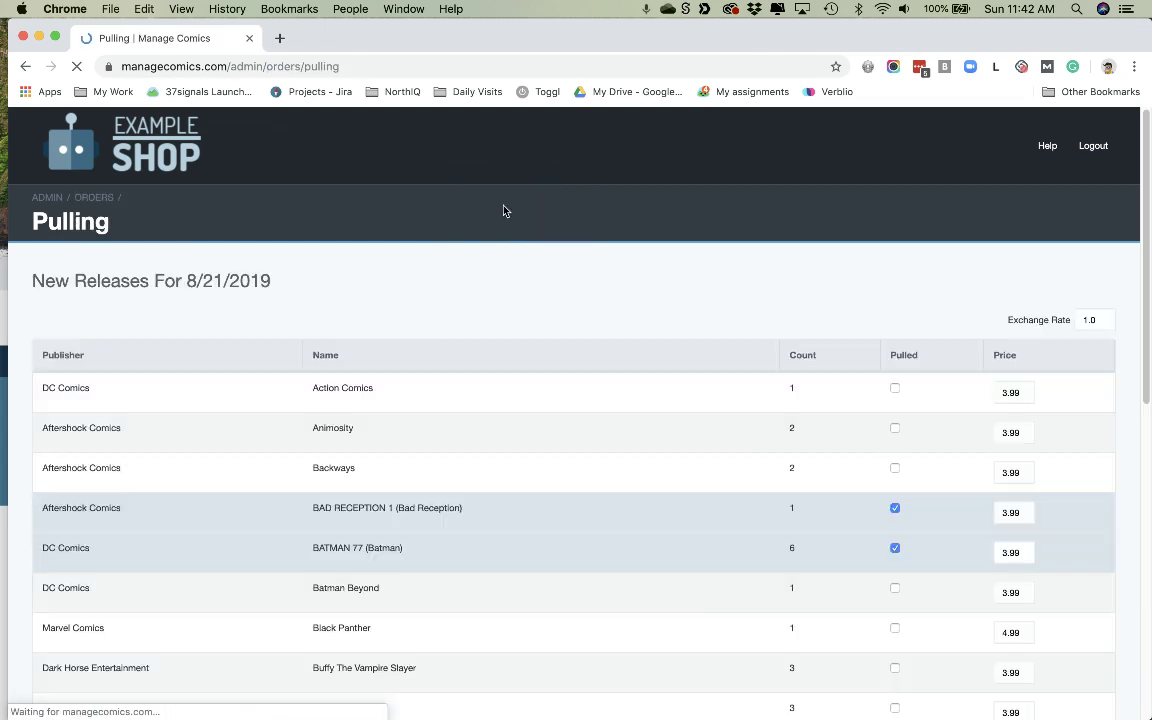
mouse_move(465, 148)
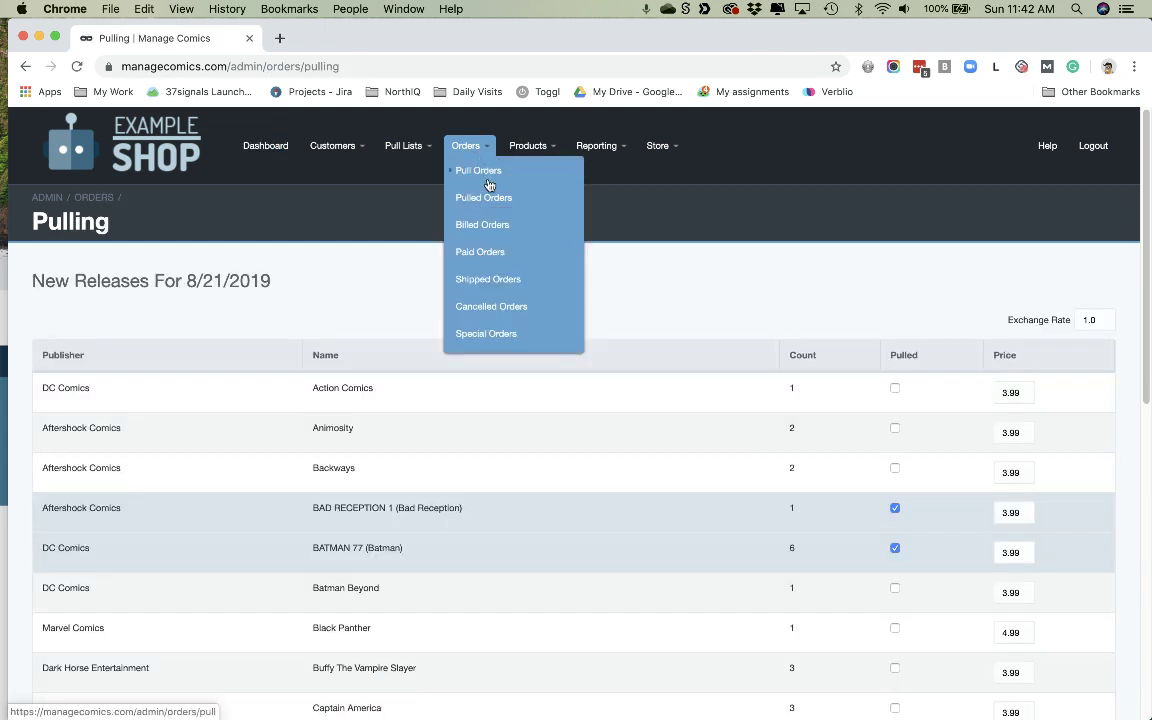
click(484, 224)
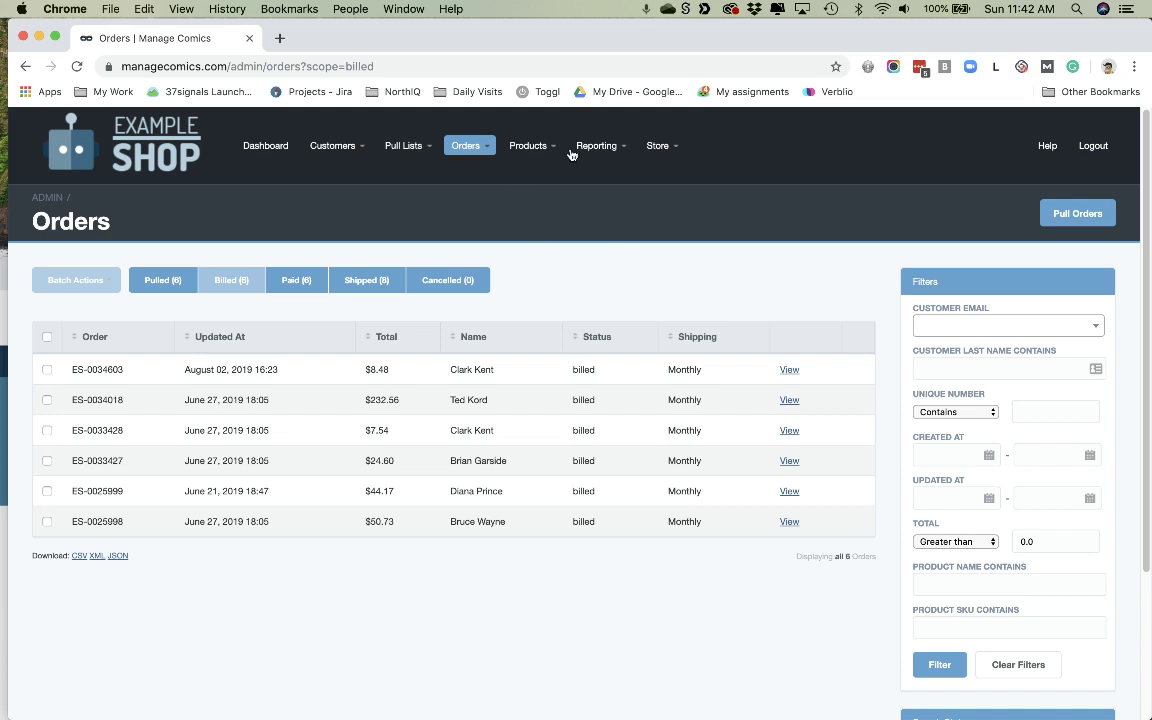
- Generate the Initial Order report for 201908-August-2019 and look through its titles, including the section of items not in the report
mouse_move(655, 148)
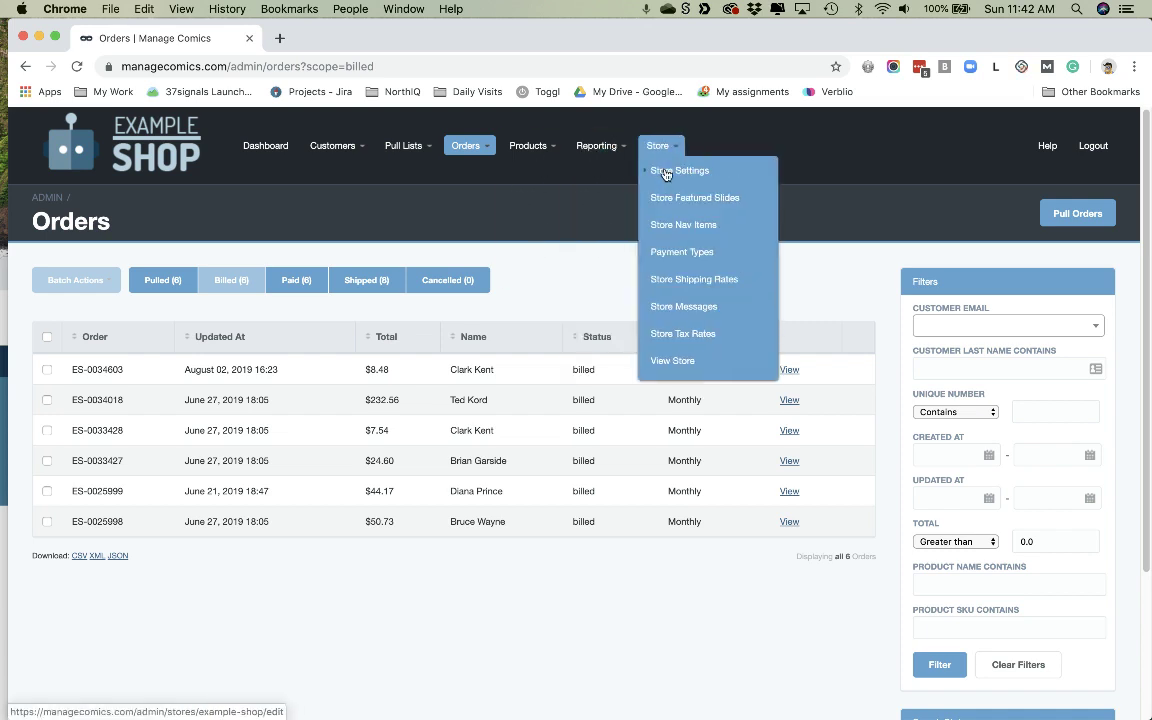
mouse_move(598, 150)
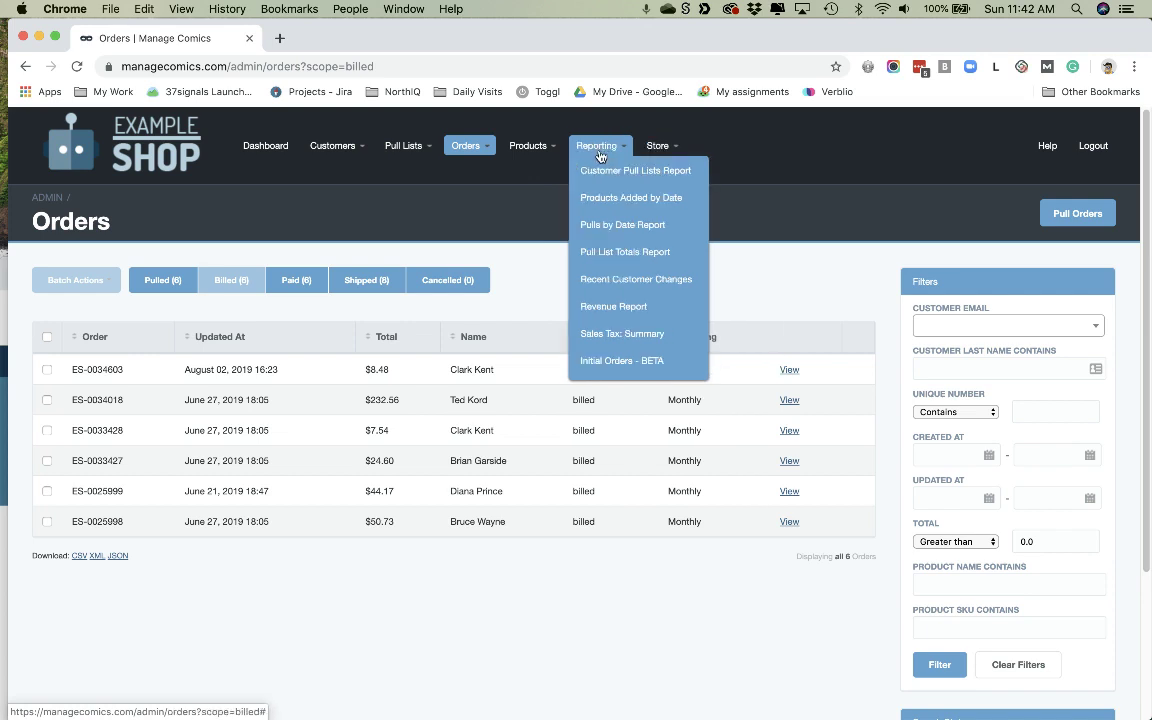
click(617, 363)
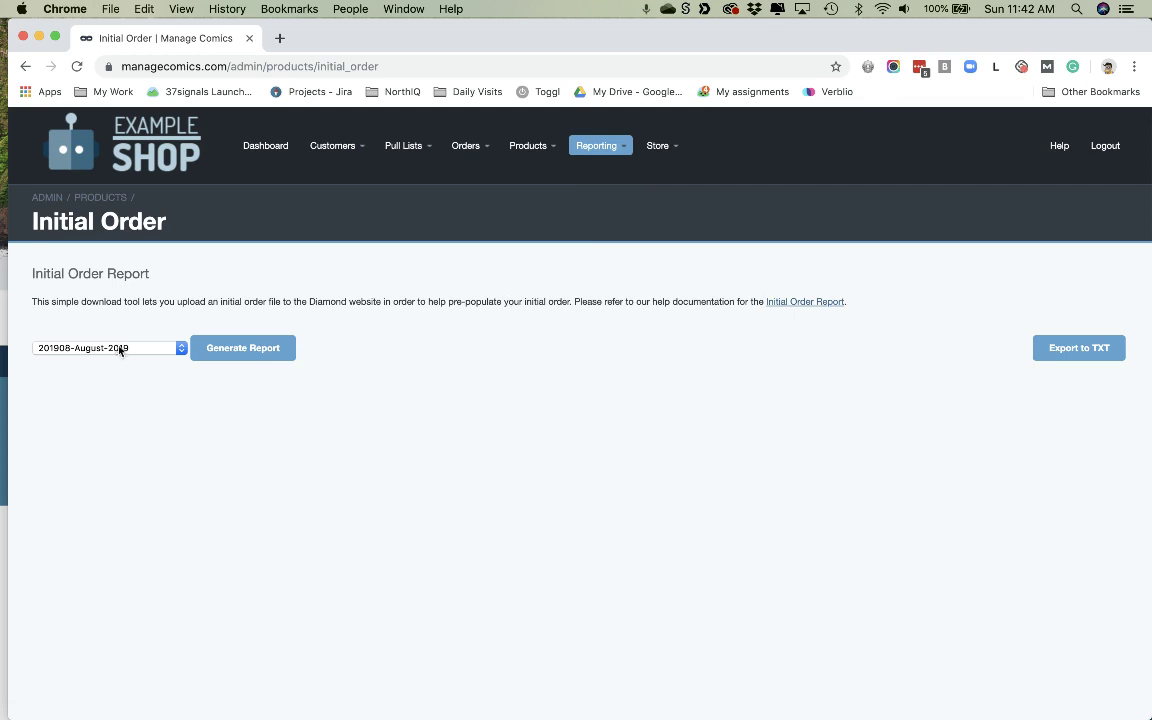
click(242, 349)
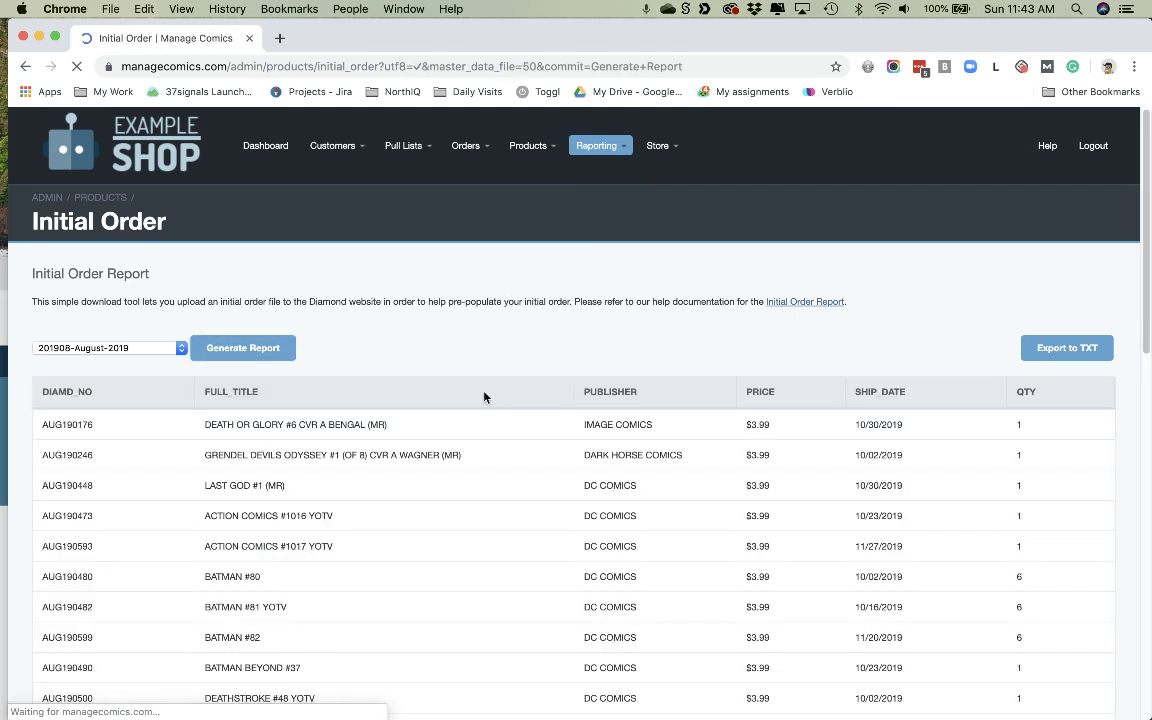
scroll(501, 381, down, 2)
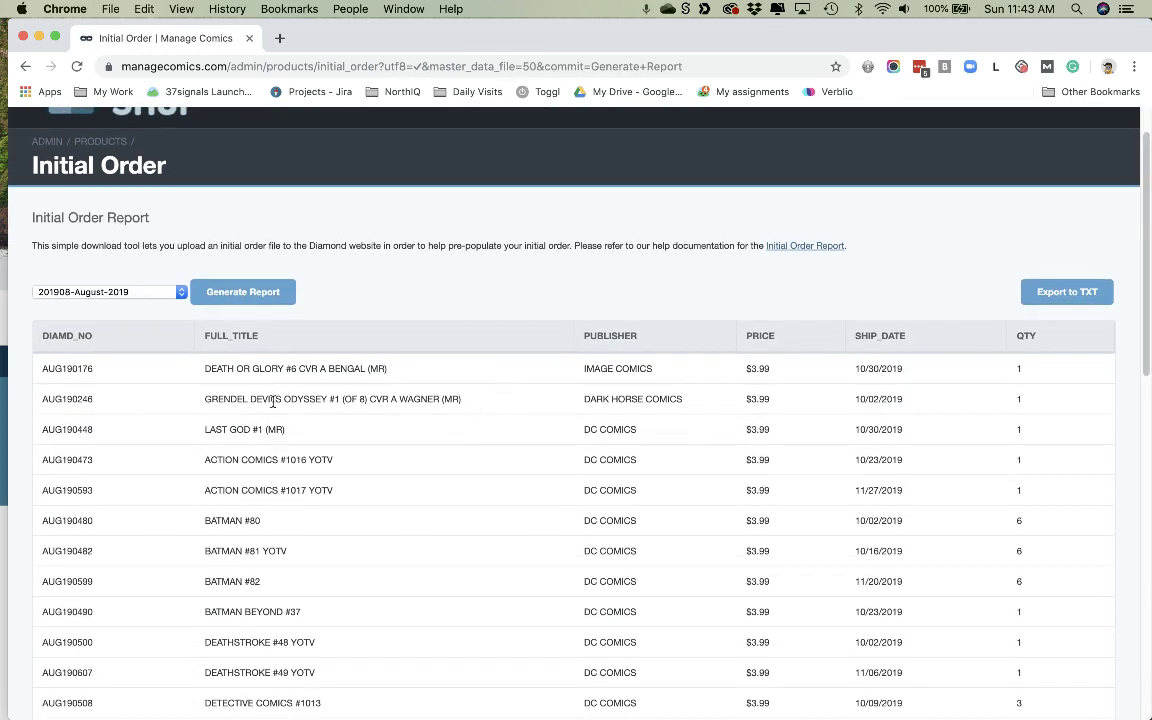
scroll(265, 420, down, 5)
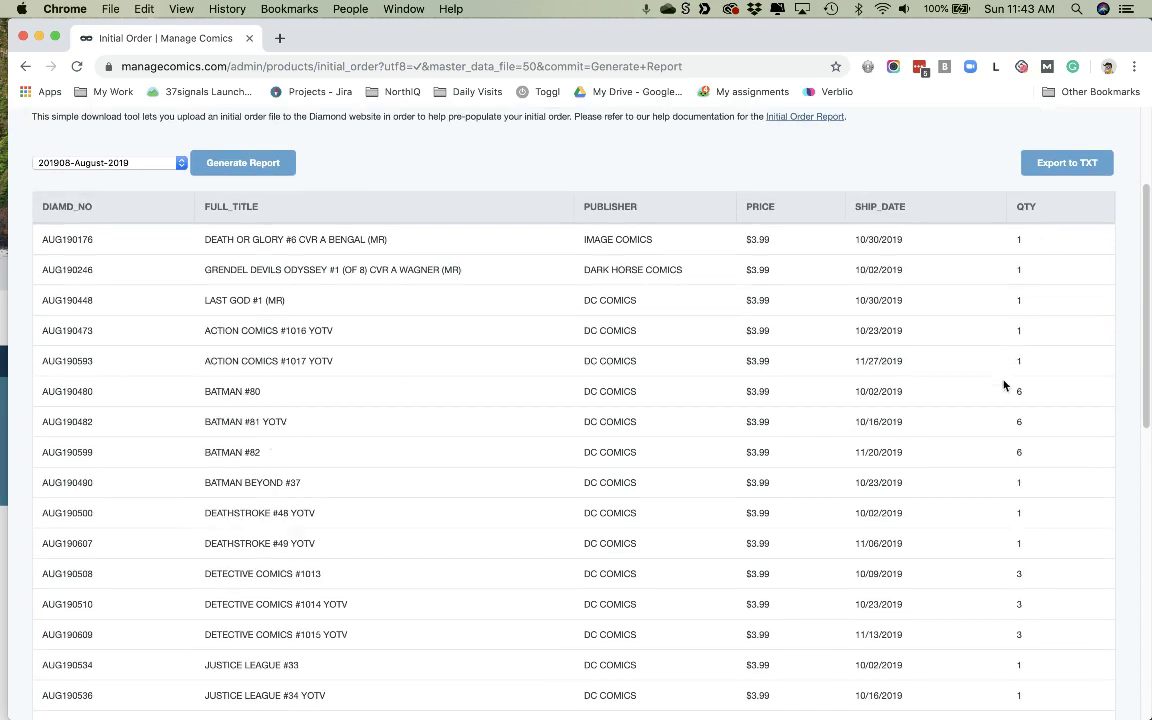
scroll(1000, 388, down, 15)
scroll(998, 391, up, 20)
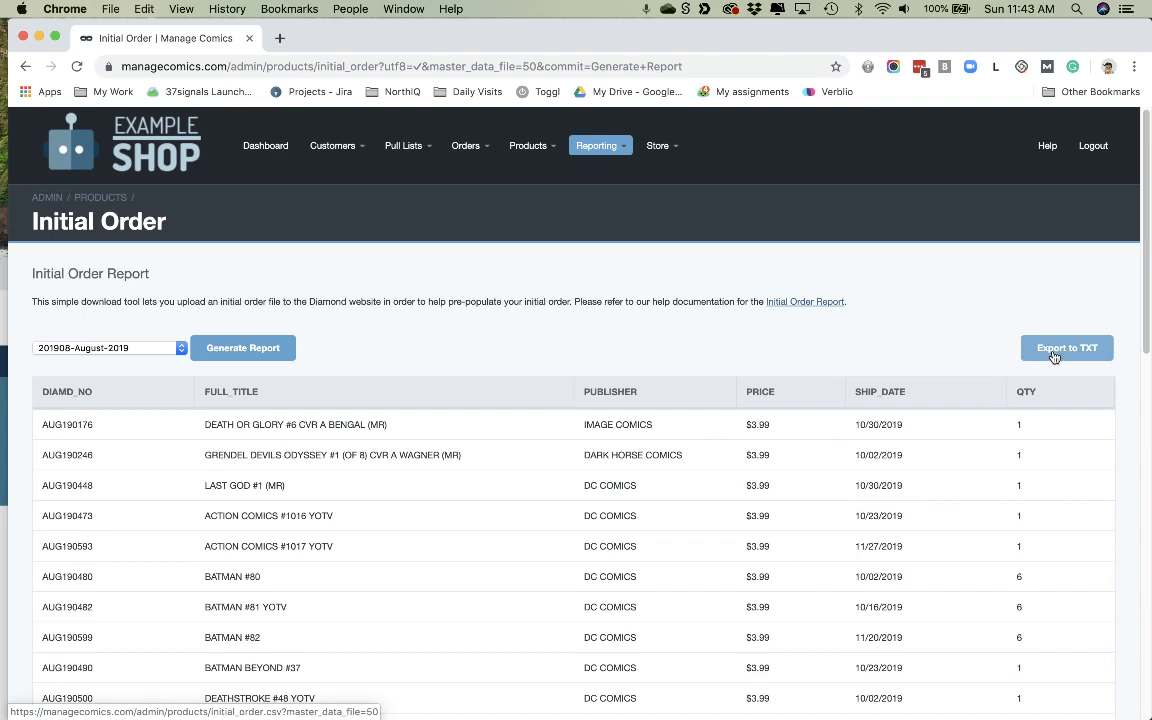
scroll(760, 372, down, 15)
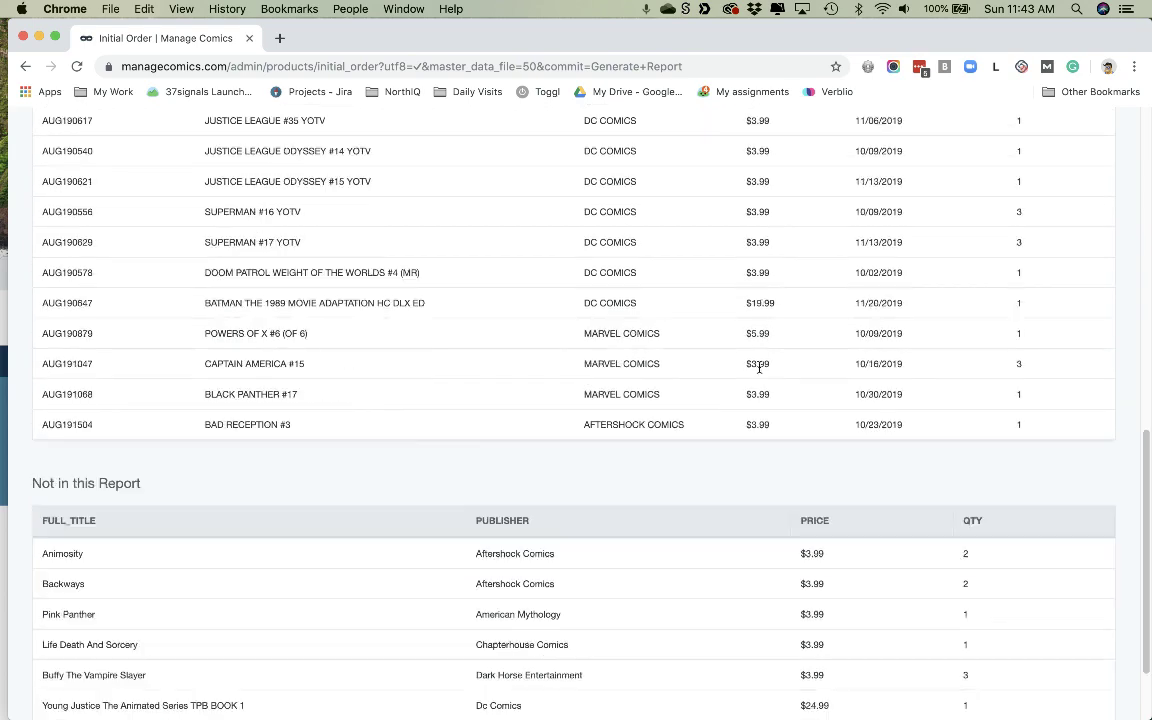
scroll(760, 372, up, 15)
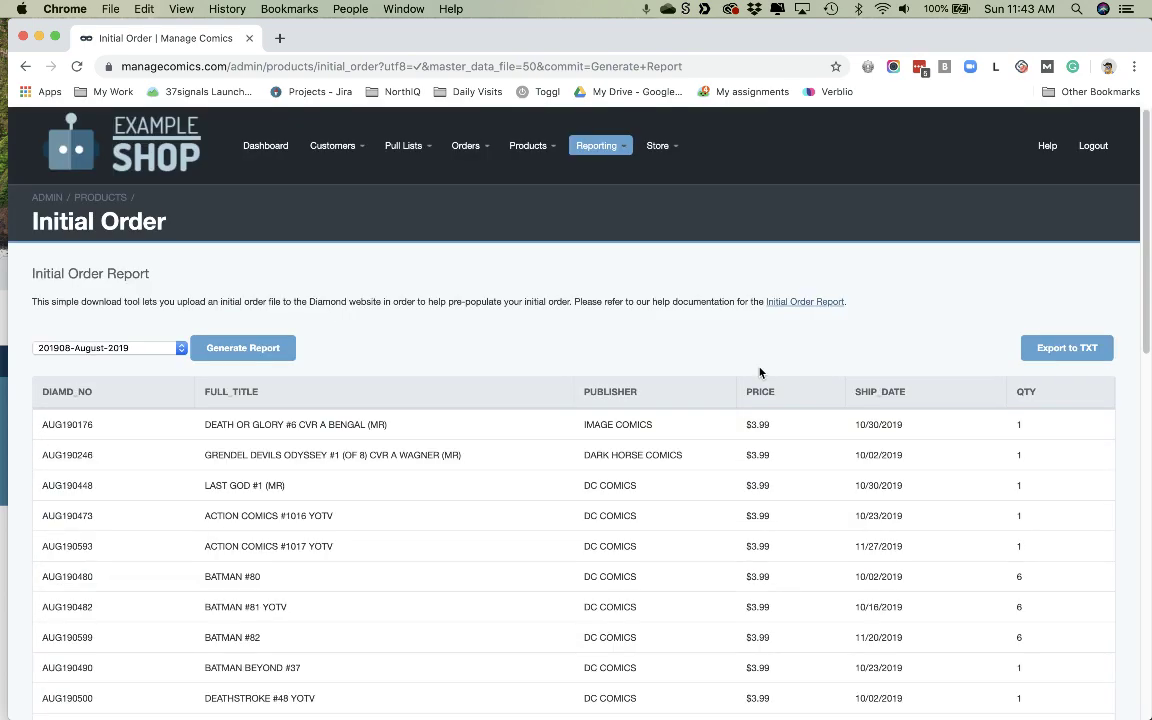